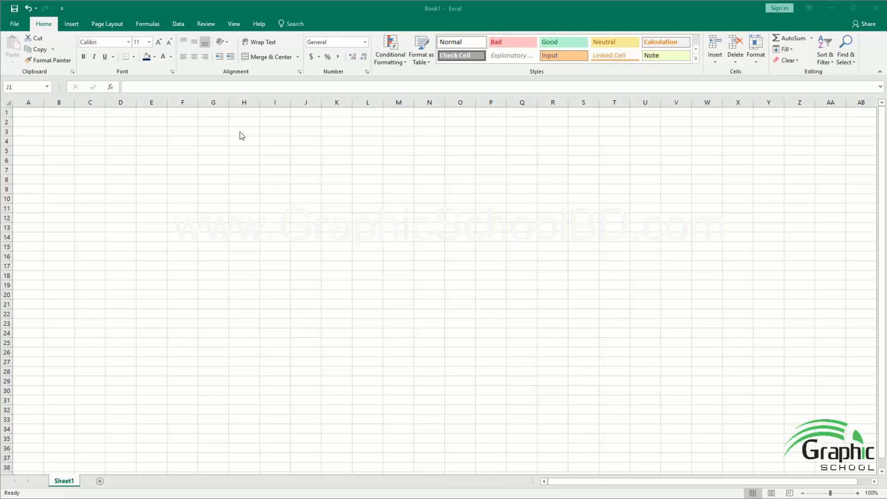
left_click(247, 120)
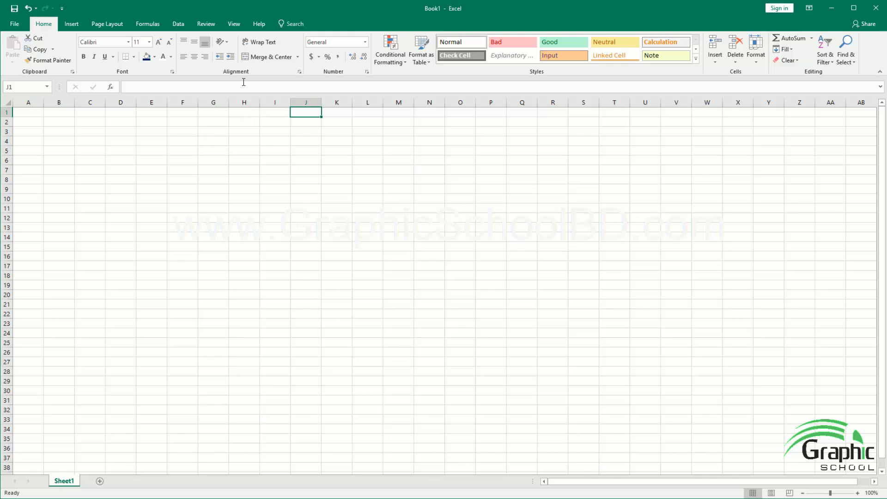
left_click(249, 124)
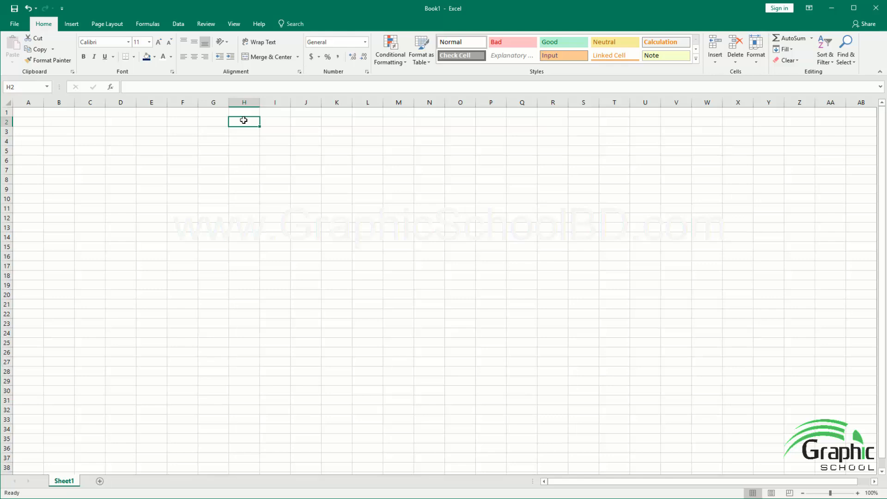
left_click_drag(244, 123, 238, 259)
left_click(284, 141)
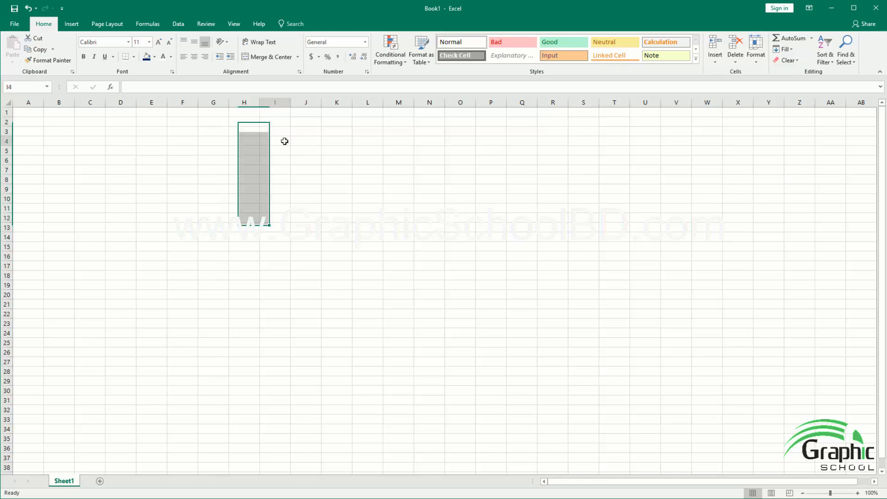
Step: Enter twelve sample numbers down column H from H3 to H14, starting with 52, 55, 45, 65, 75, 33, 25, 16 and 78
left_click(248, 133)
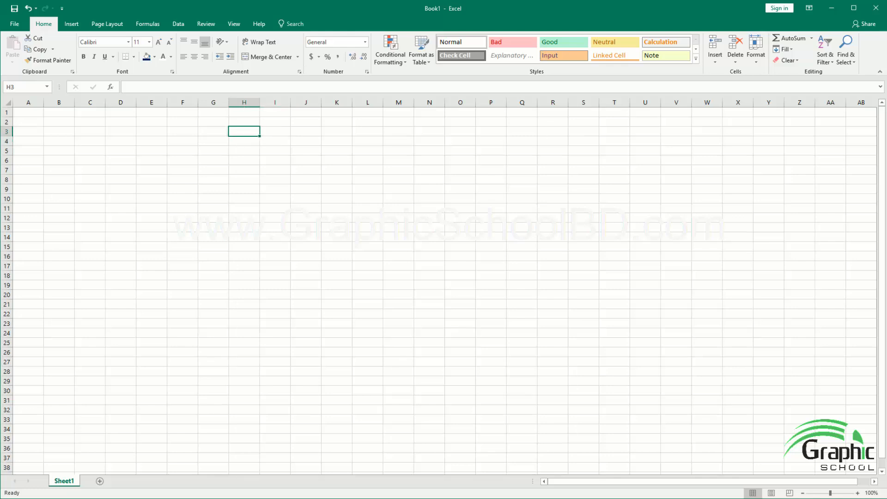
type("52")
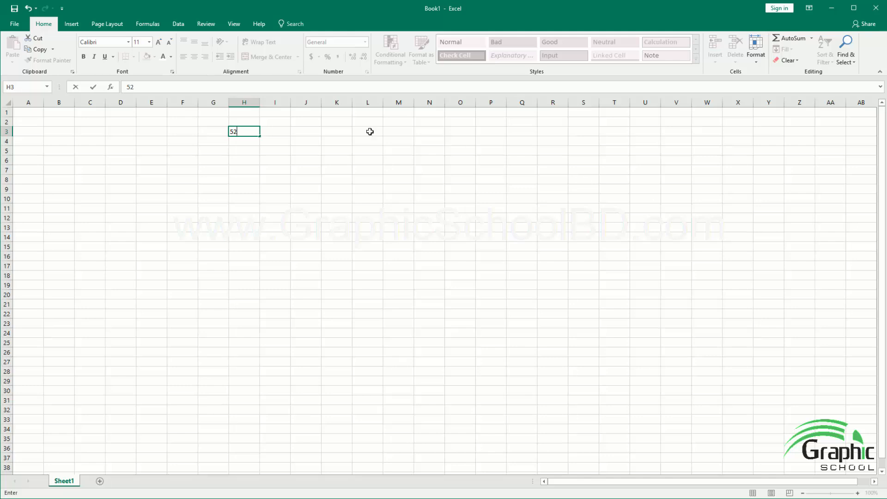
left_click(241, 146)
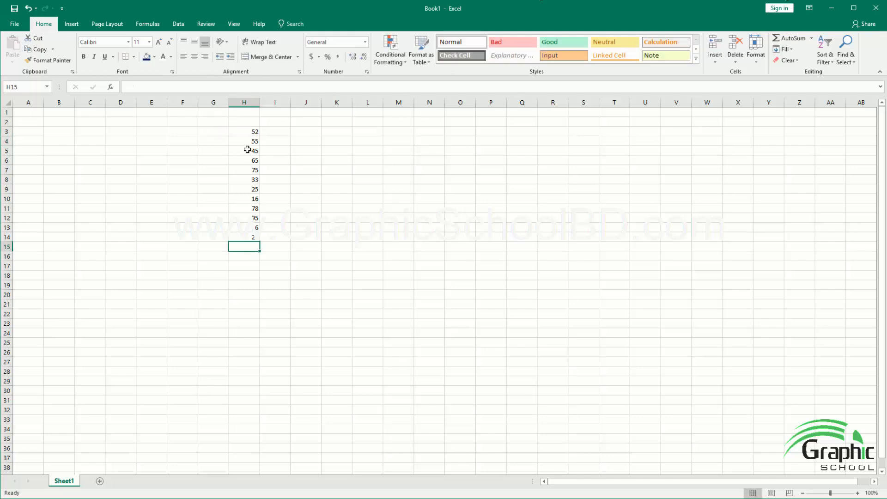
Step: Start a Greater Than conditional formatting rule for H3:H14 with 33 as the comparison value
left_click(251, 131)
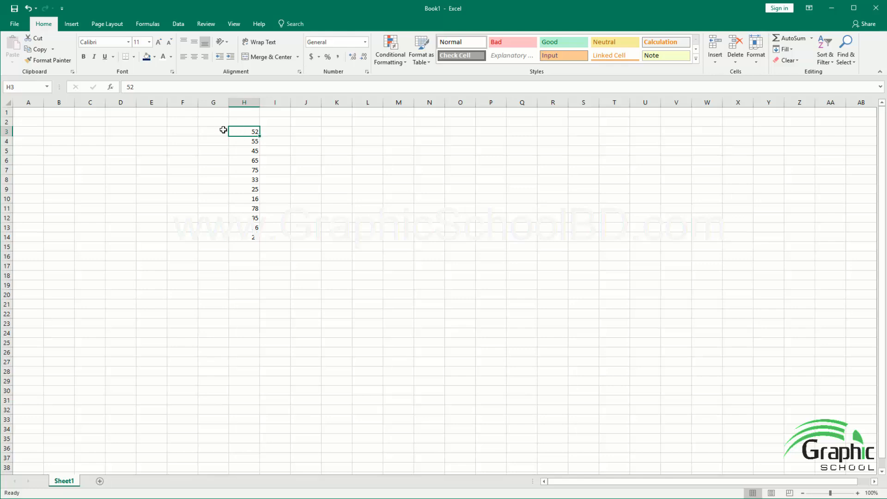
left_click(280, 158)
left_click(244, 133)
left_click_drag(244, 132, 255, 237)
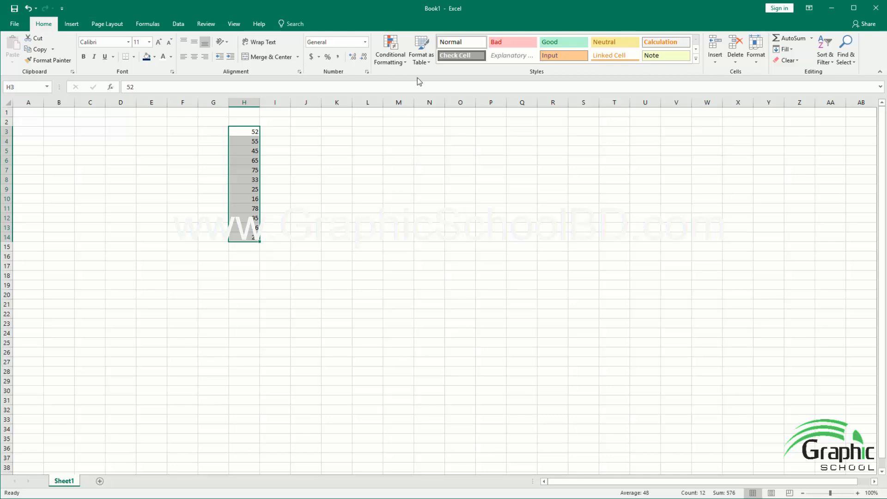
left_click(399, 62)
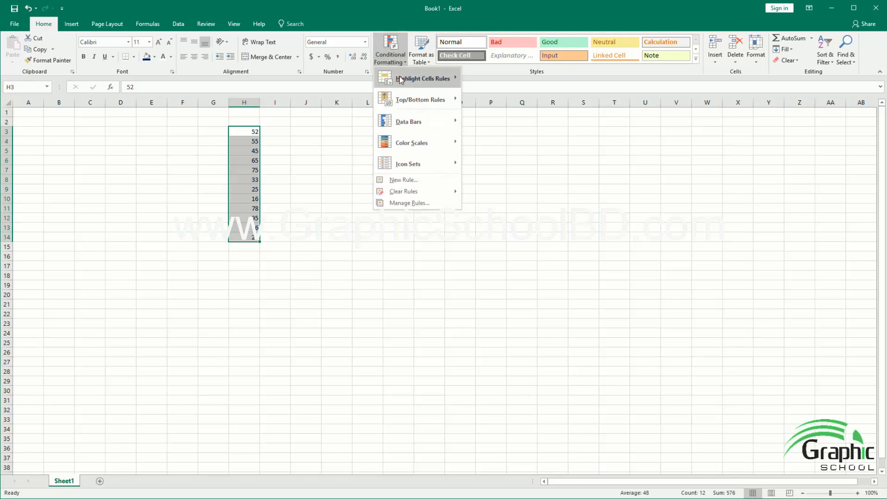
mouse_move(400, 78)
mouse_move(433, 79)
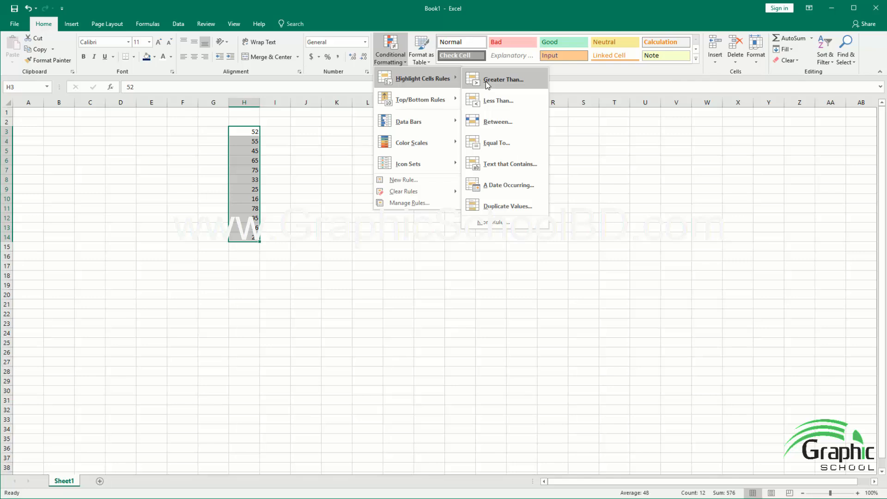
left_click(486, 82)
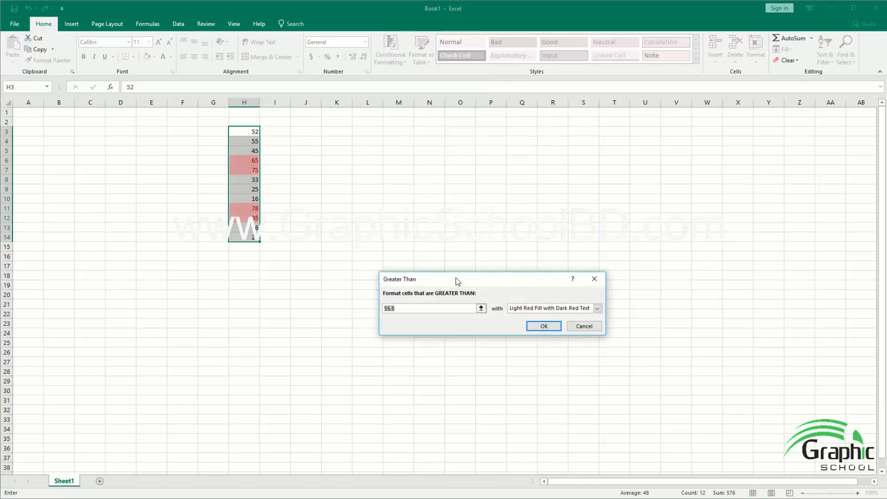
left_click_drag(456, 281, 467, 254)
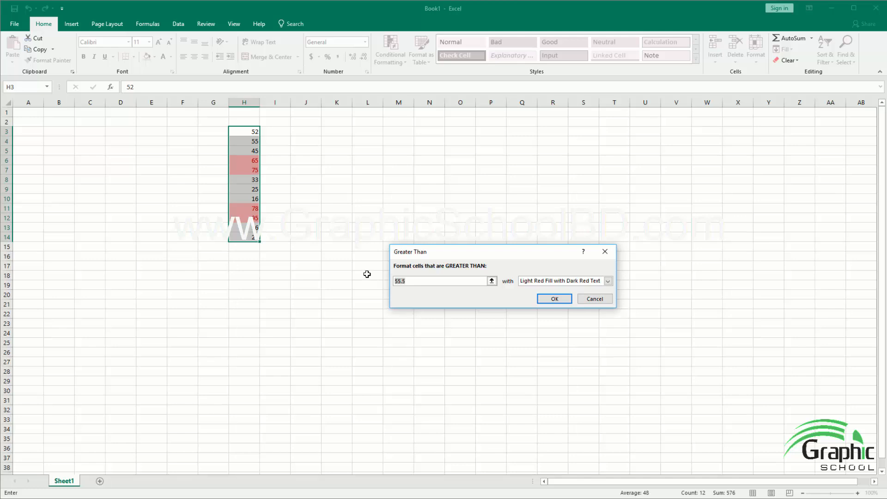
type("33")
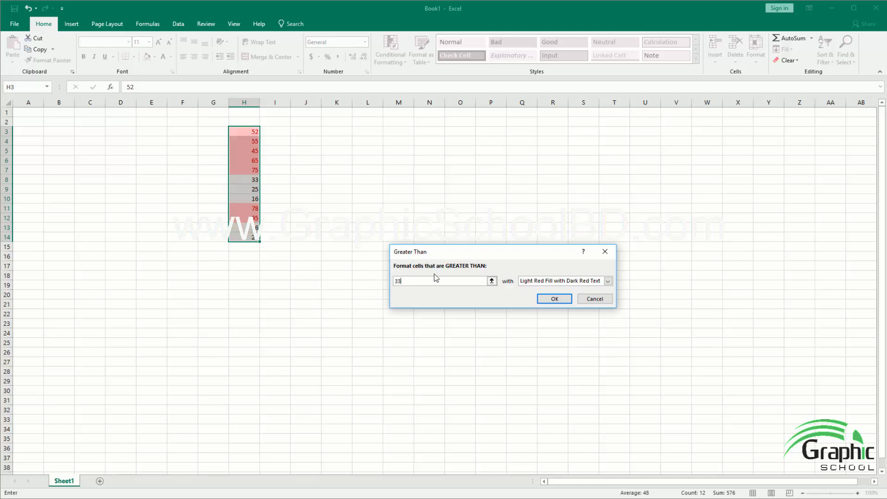
left_click_drag(455, 253, 429, 233)
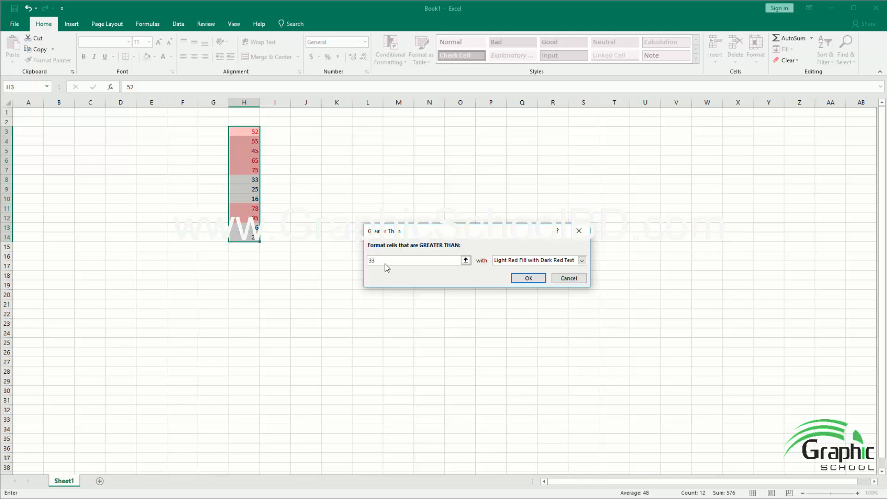
Step: Give the Greater Than rule a custom format with a light green background fill and apply it
left_click(546, 261)
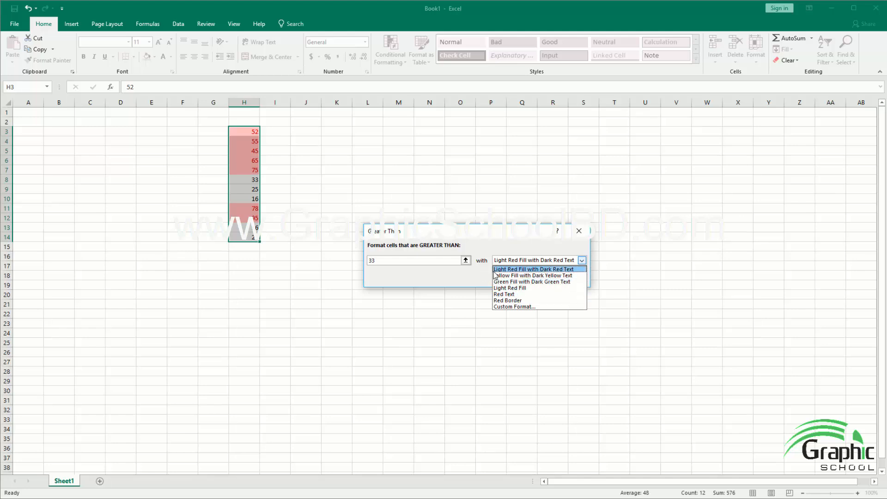
left_click(460, 233)
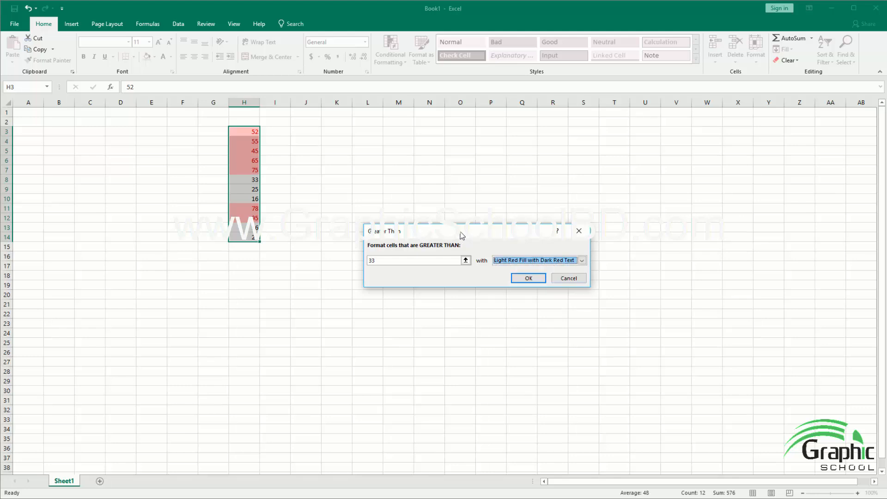
left_click(537, 262)
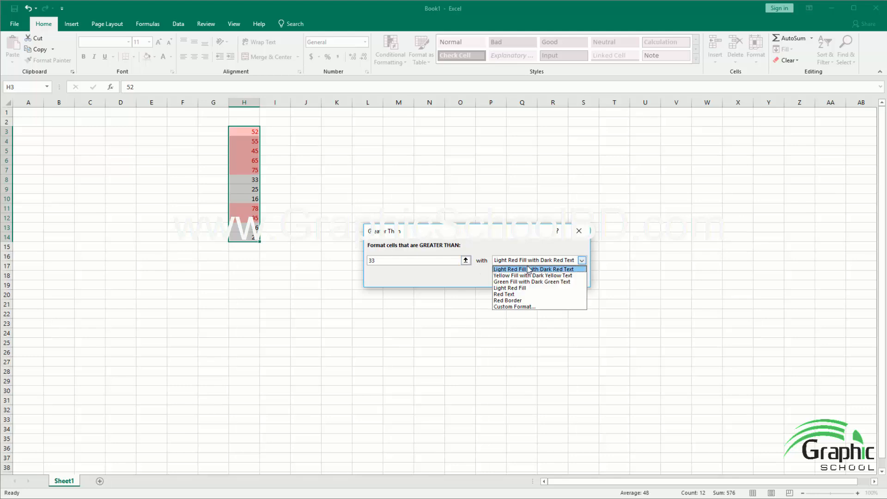
left_click(515, 306)
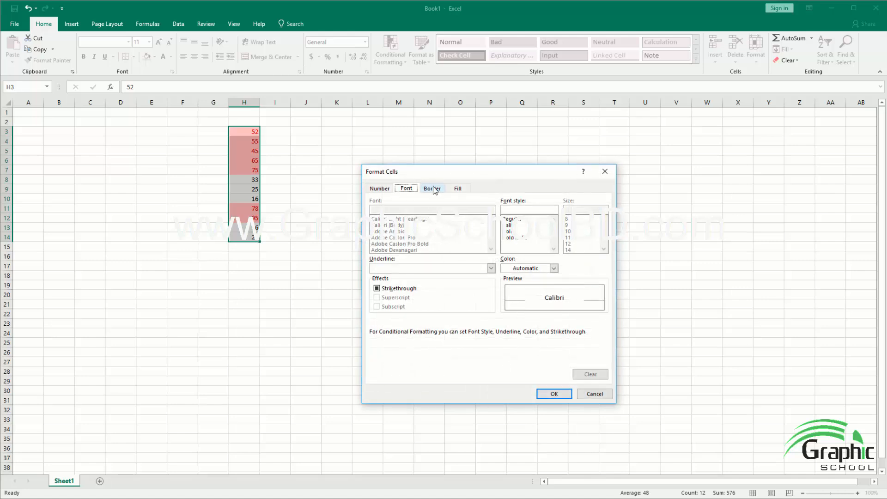
left_click(465, 190)
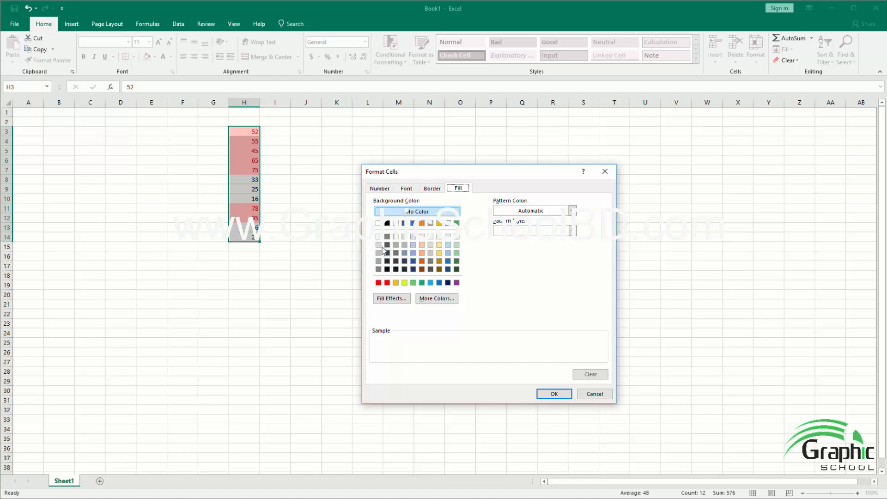
left_click(413, 283)
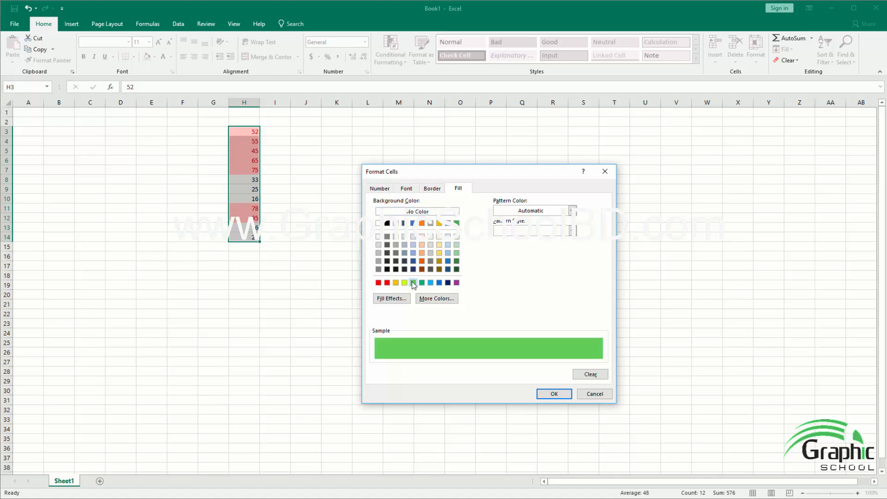
left_click(554, 393)
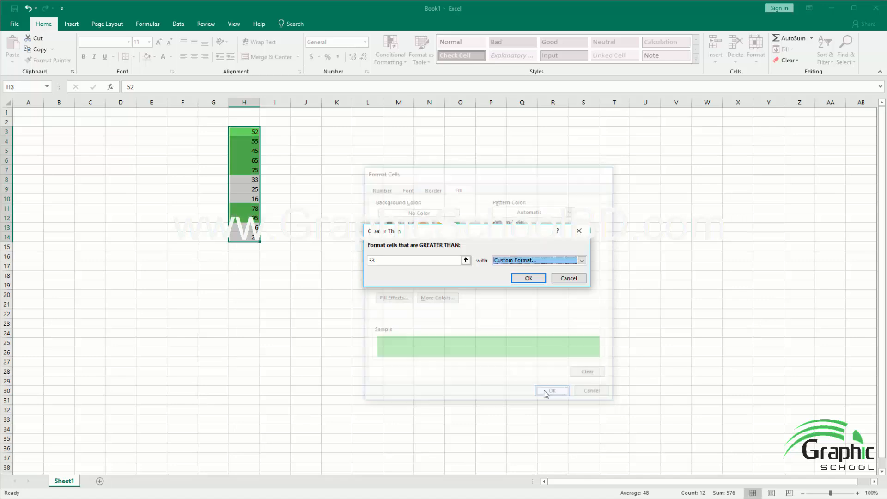
left_click(528, 278)
left_click(334, 247)
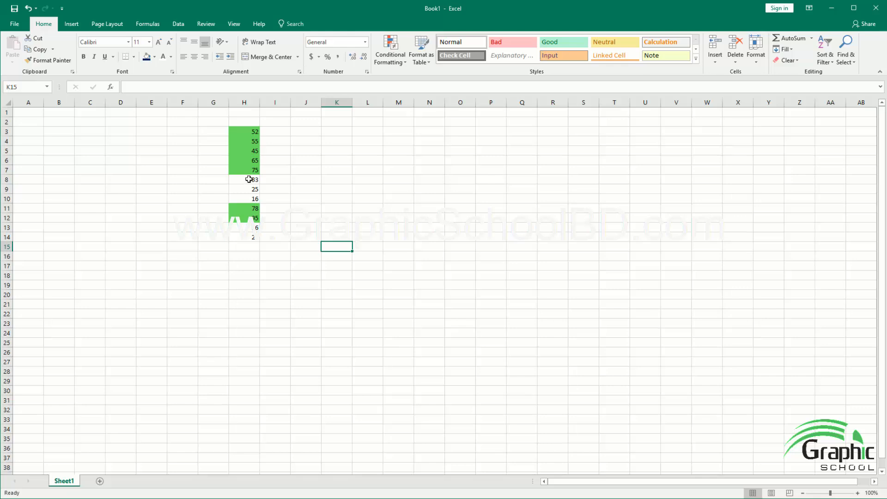
Step: Clear the formats from H3:H14, keeping the numbers
left_click(253, 181)
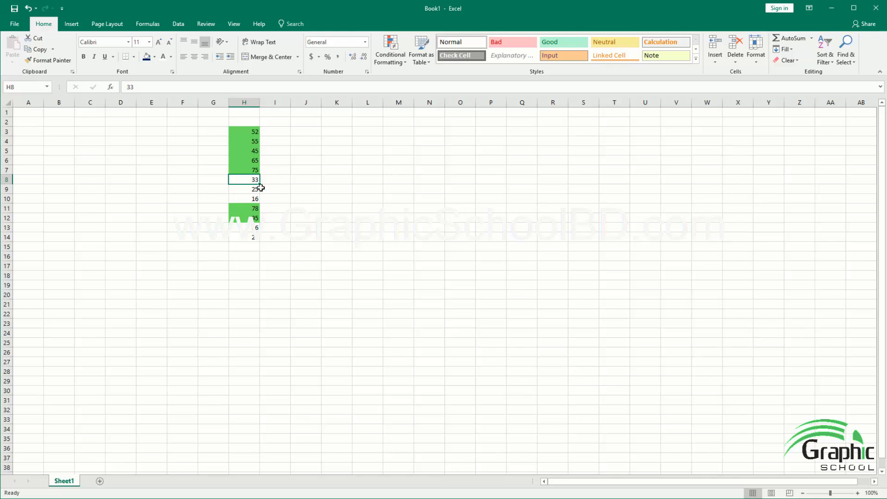
left_click_drag(254, 132, 237, 238)
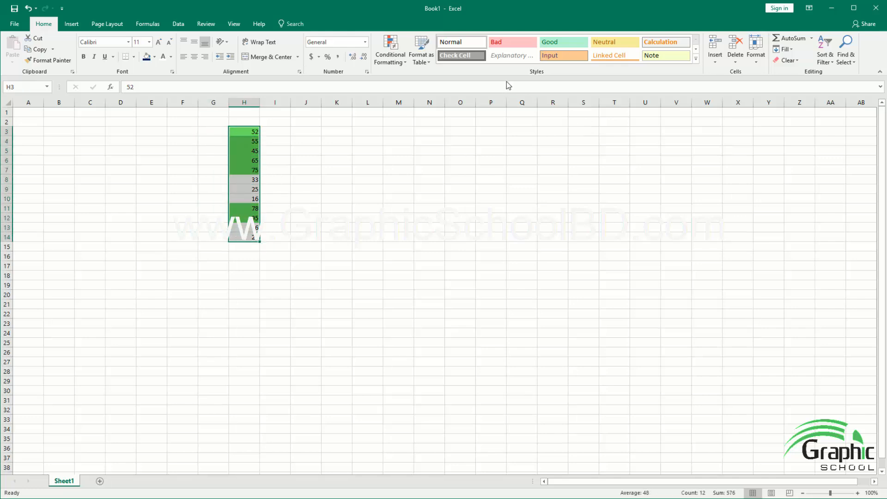
left_click(787, 60)
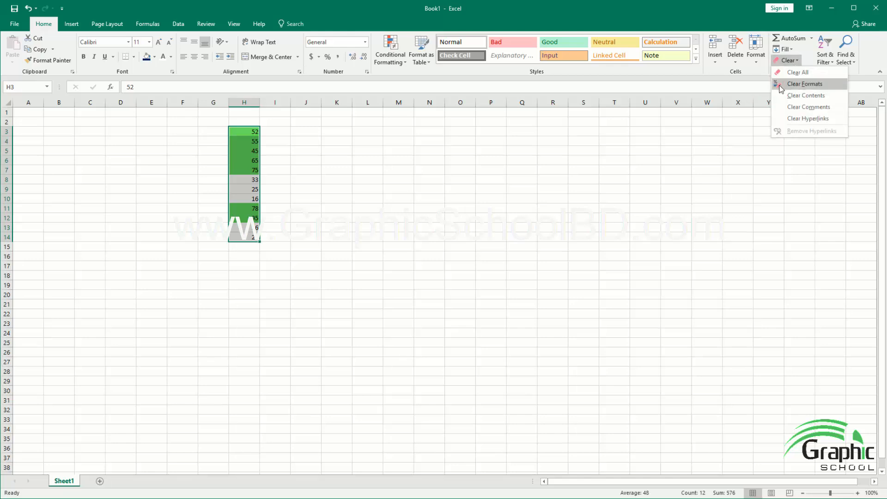
left_click(781, 85)
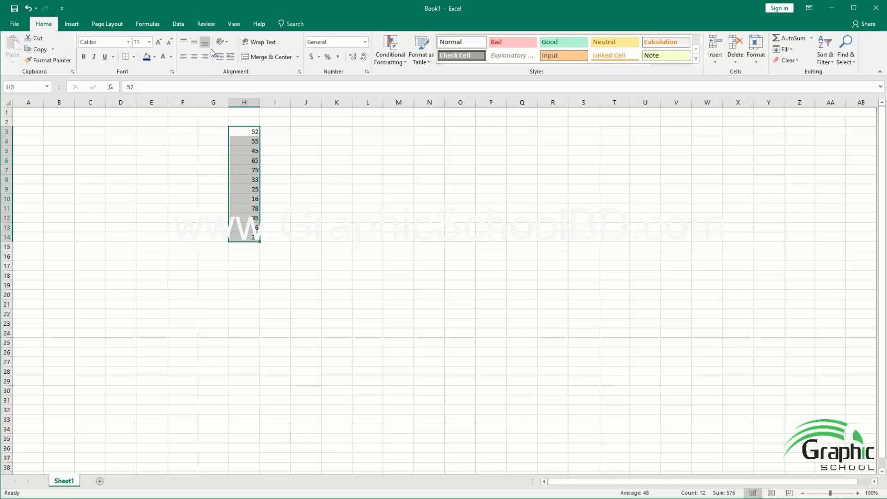
Step: Highlight the values less than 33 in H3:H14 with a custom format that has a red background fill
mouse_move(398, 82)
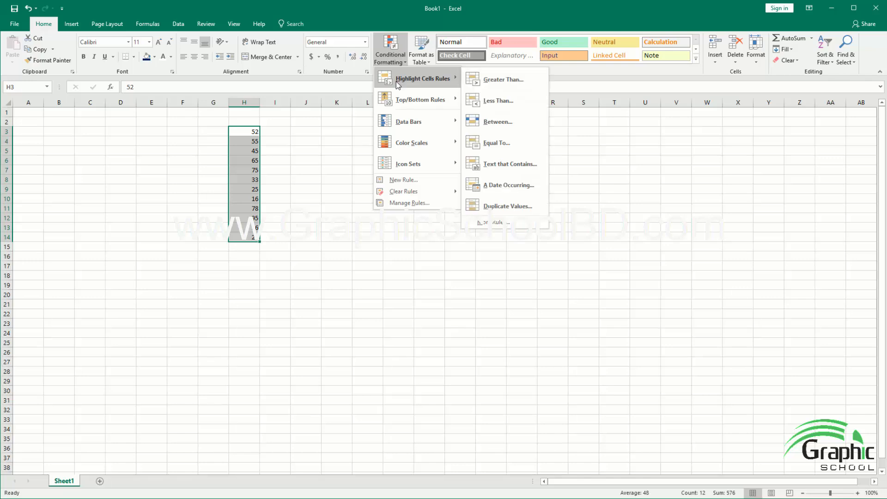
left_click(493, 102)
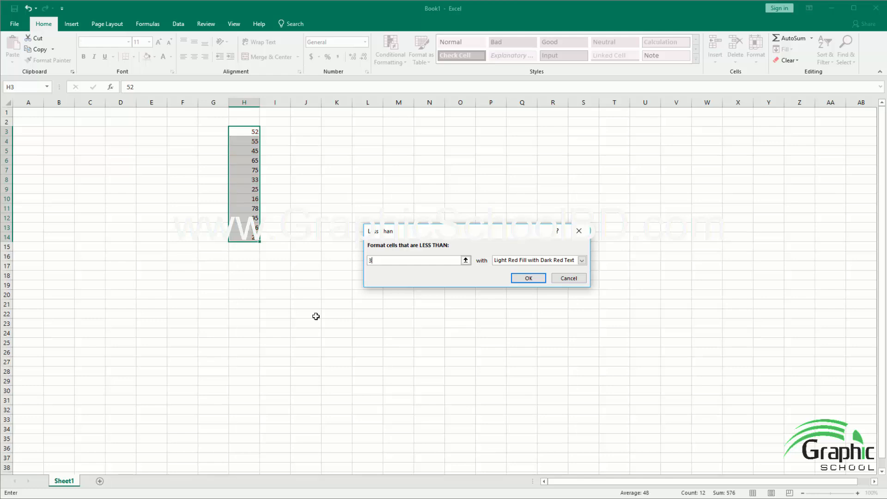
type("3")
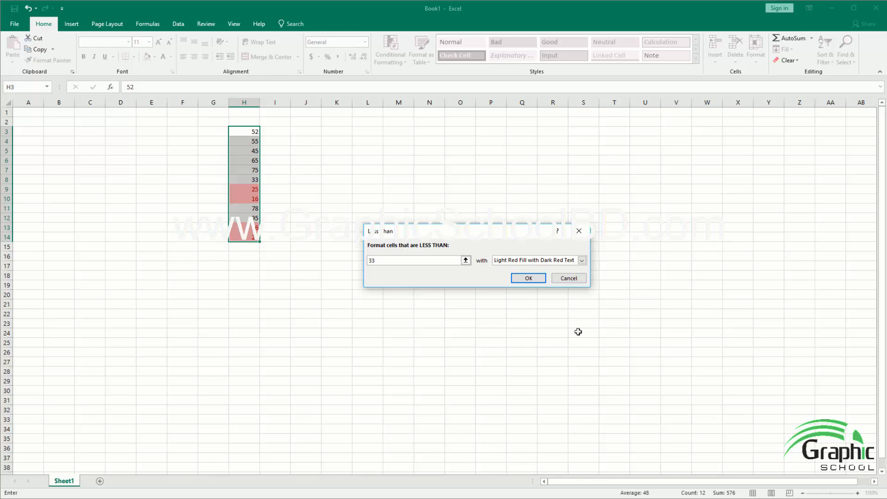
left_click(582, 261)
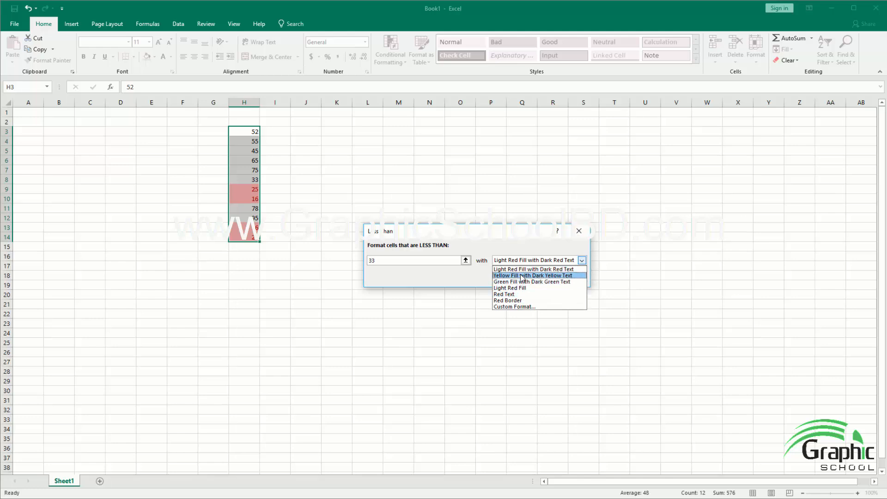
left_click(510, 307)
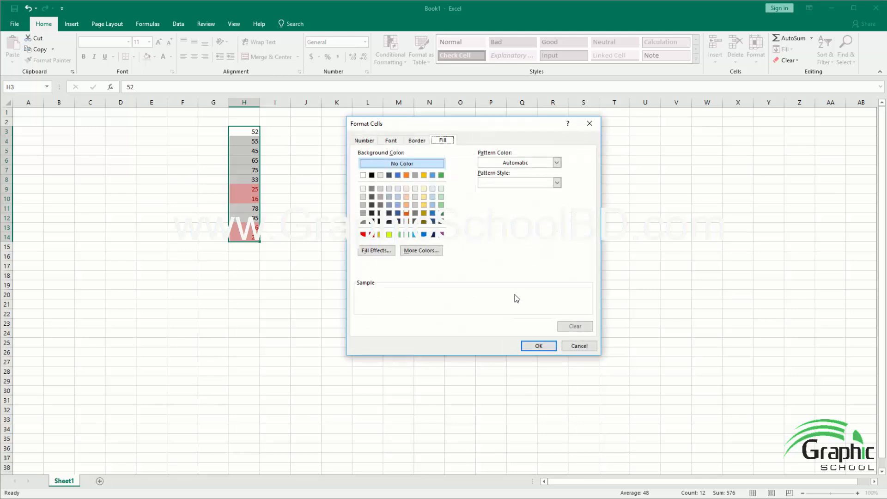
left_click(371, 234)
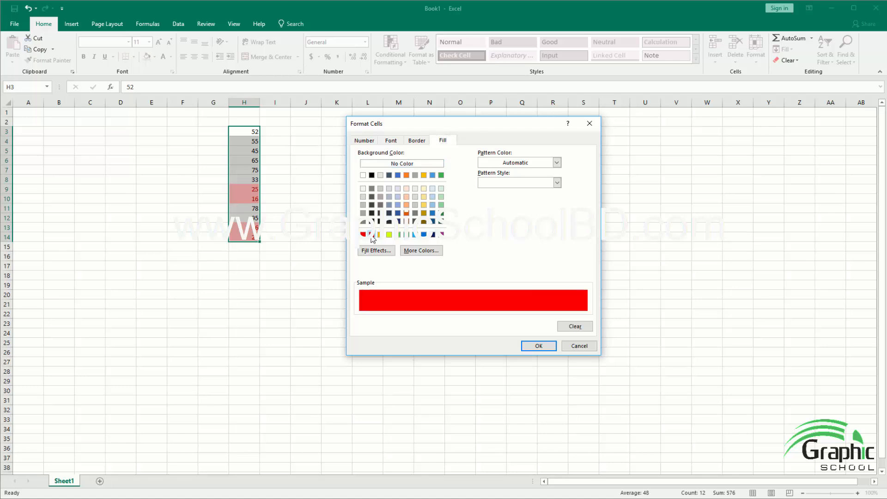
left_click(532, 345)
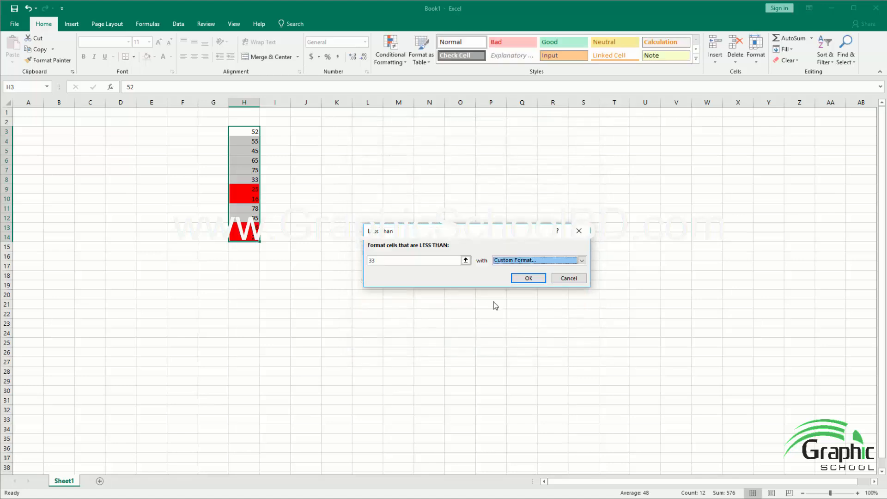
left_click(537, 280)
left_click(372, 257)
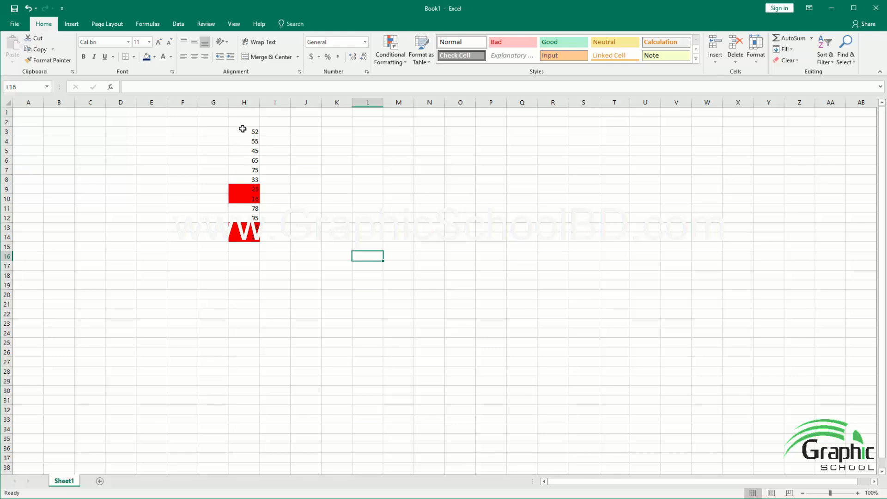
Step: Clear the formats from H3:H14 to remove the red highlighting while keeping the numbers
left_click_drag(245, 131, 245, 238)
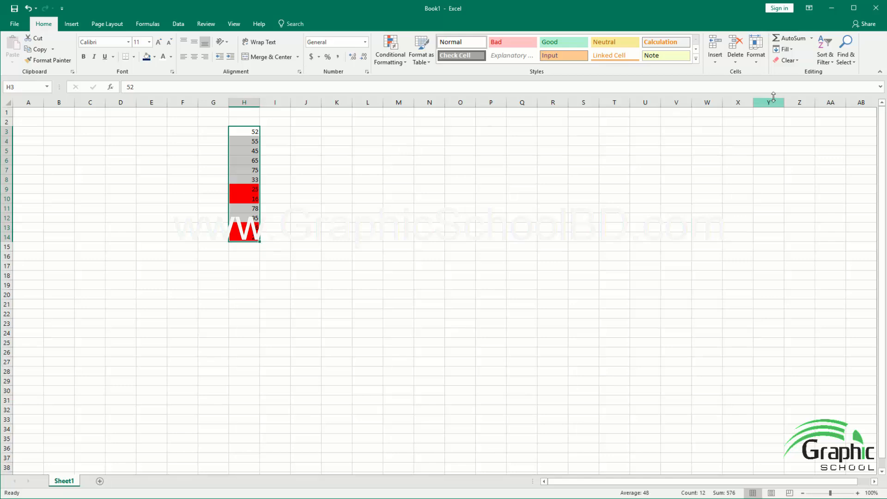
left_click(793, 61)
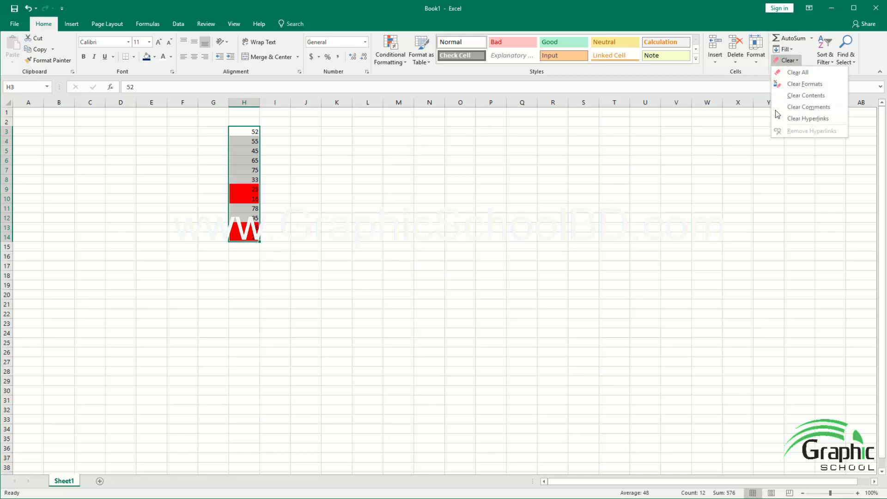
left_click(804, 84)
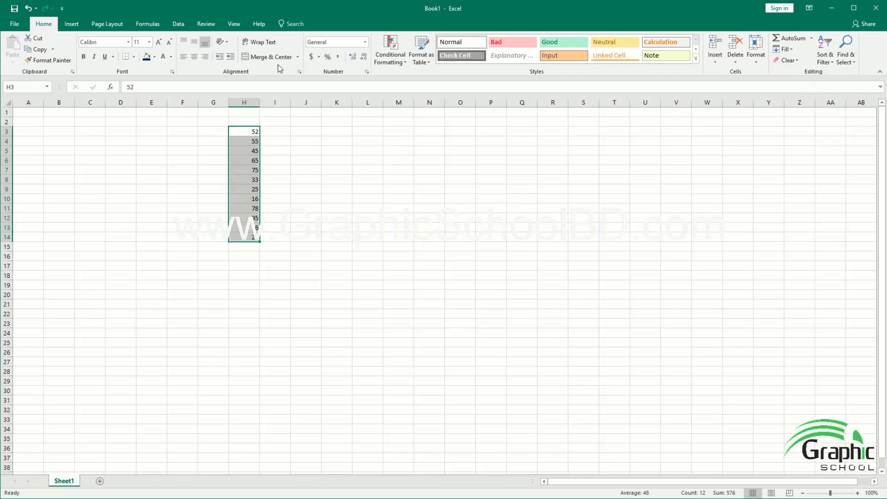
Step: Highlight the values between 40 and 75 in H3:H14 using Green Fill with Dark Green Text
left_click(399, 60)
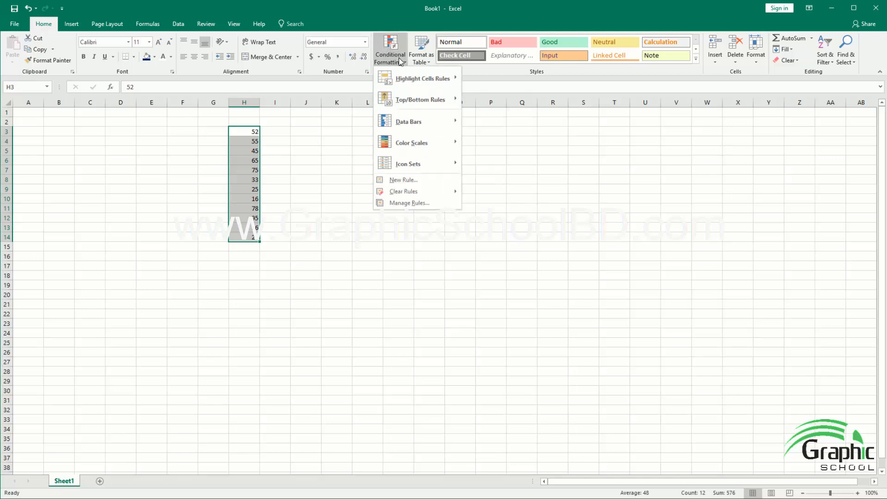
mouse_move(409, 79)
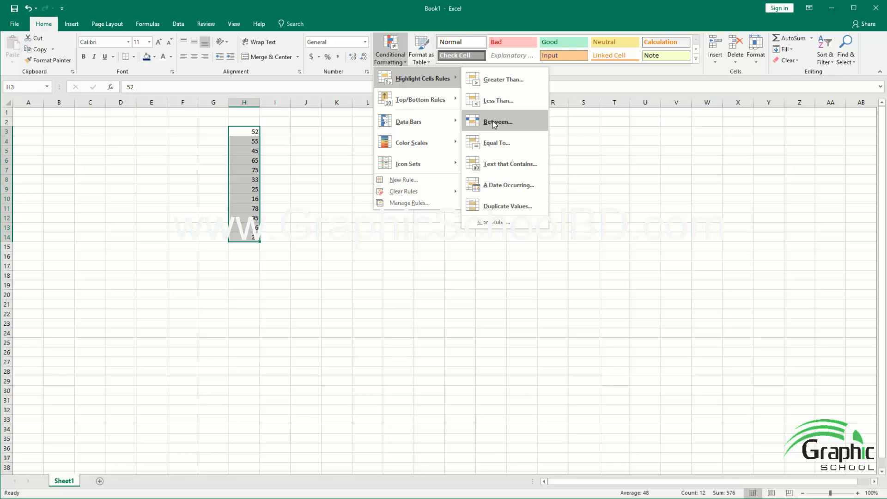
left_click(495, 123)
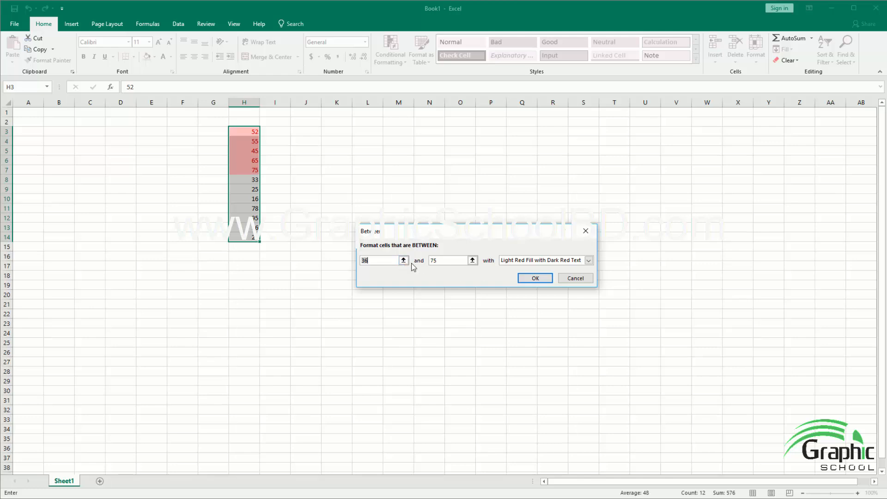
left_click_drag(430, 237, 411, 228)
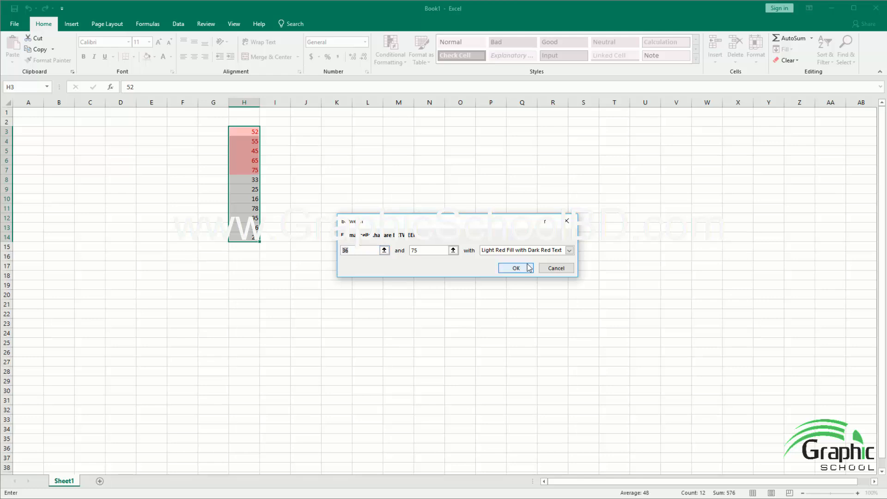
type("40")
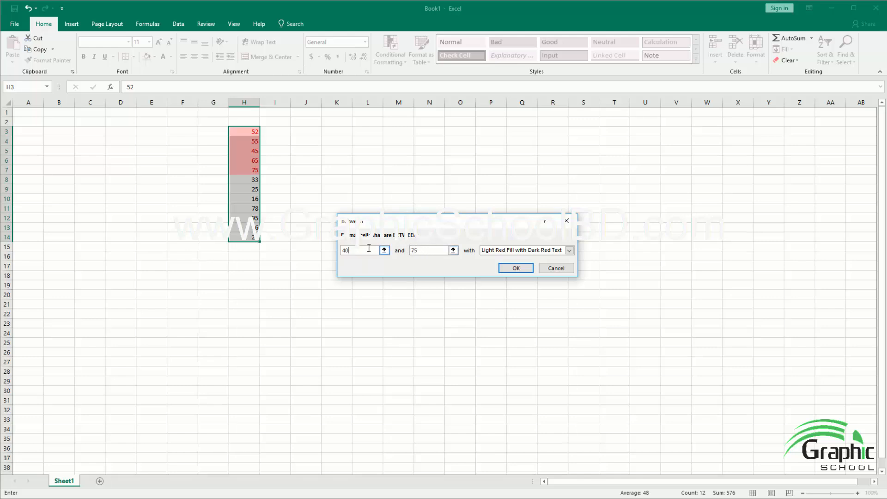
left_click(569, 250)
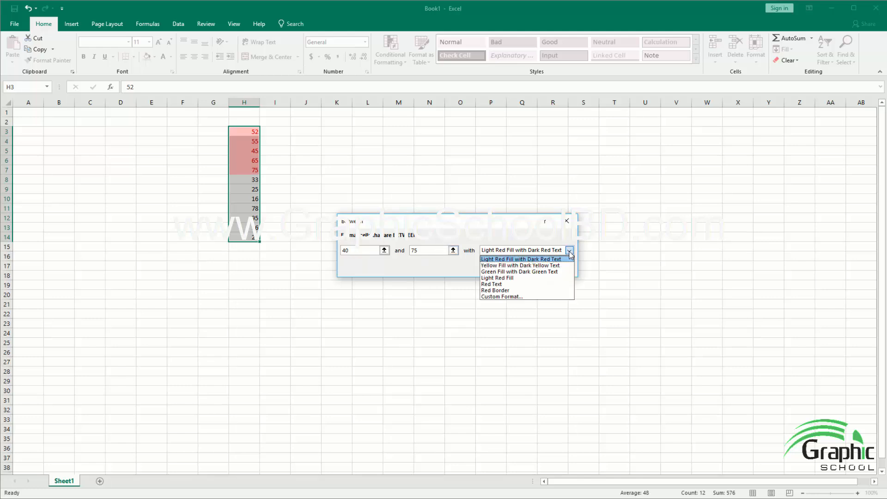
left_click(507, 272)
left_click(512, 268)
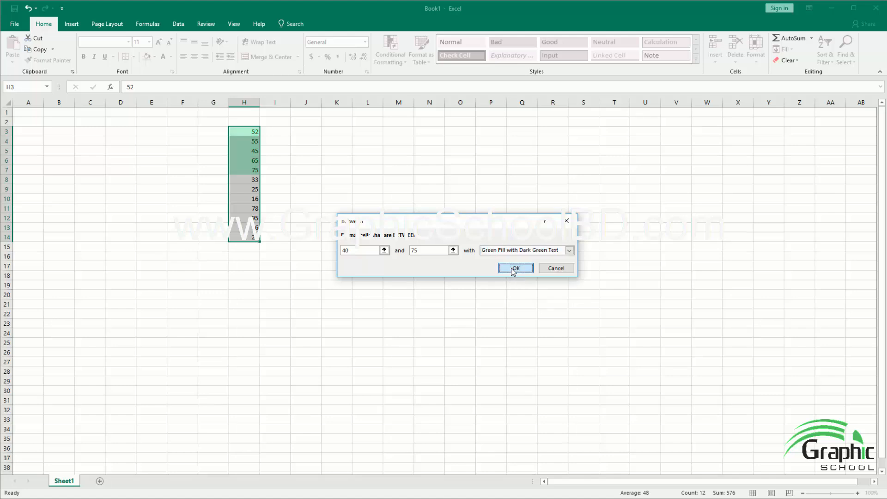
left_click(289, 241)
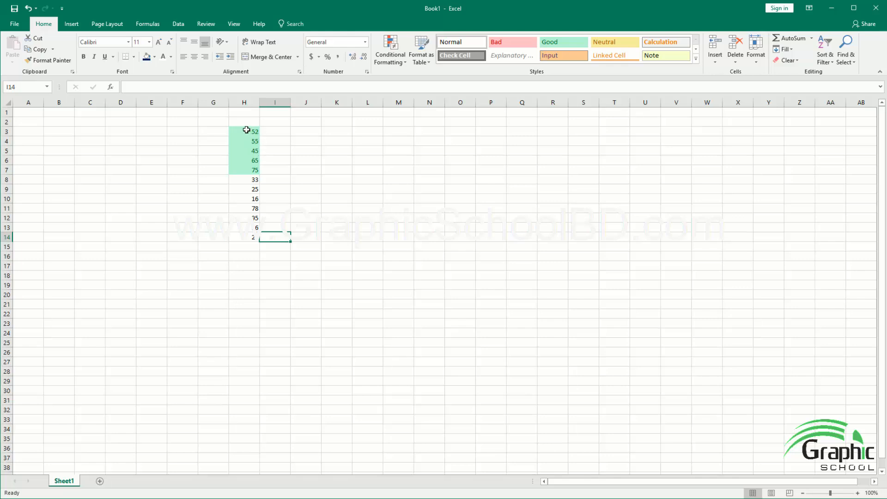
left_click_drag(246, 130, 249, 146)
left_click(246, 160)
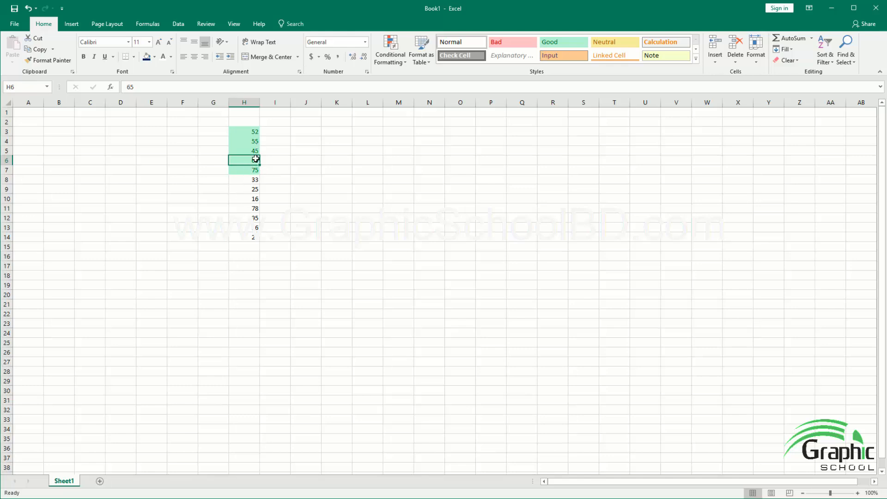
left_click(252, 217)
left_click(255, 208)
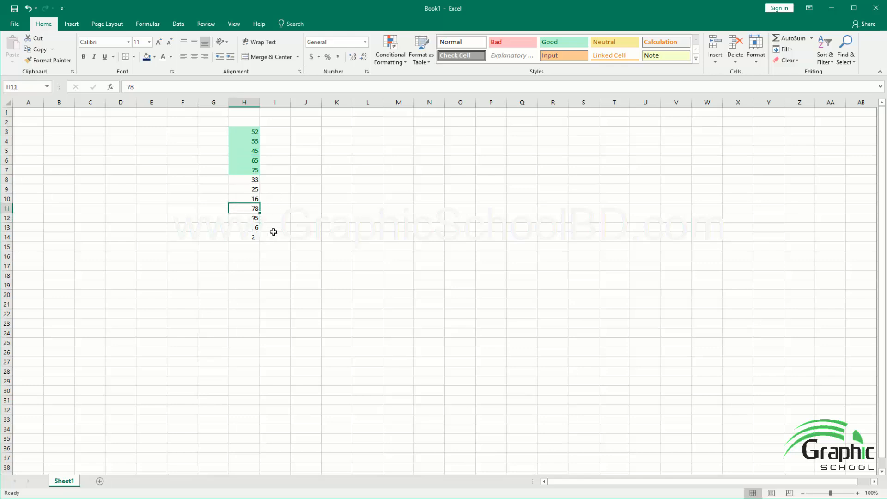
left_click_drag(252, 180, 248, 217)
left_click(252, 162)
Step: Clear the formats from H3:H14 to remove the green Between highlighting
left_click_drag(243, 133, 233, 238)
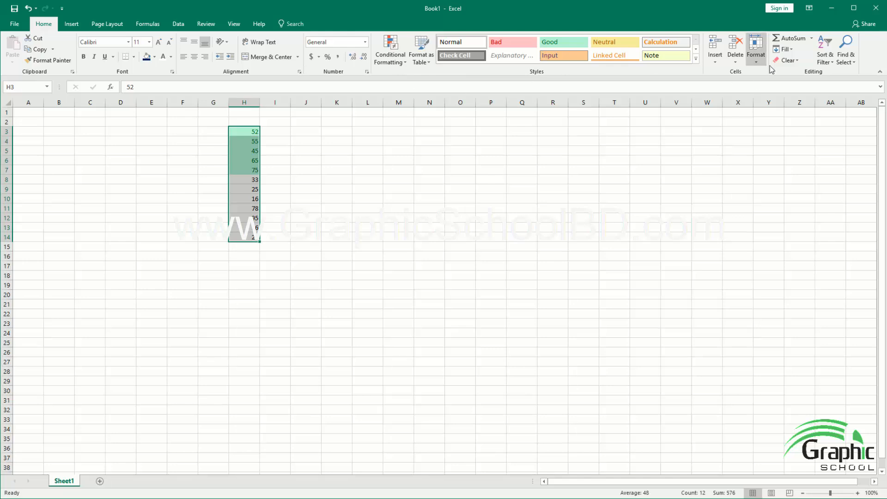
left_click(786, 61)
left_click(788, 84)
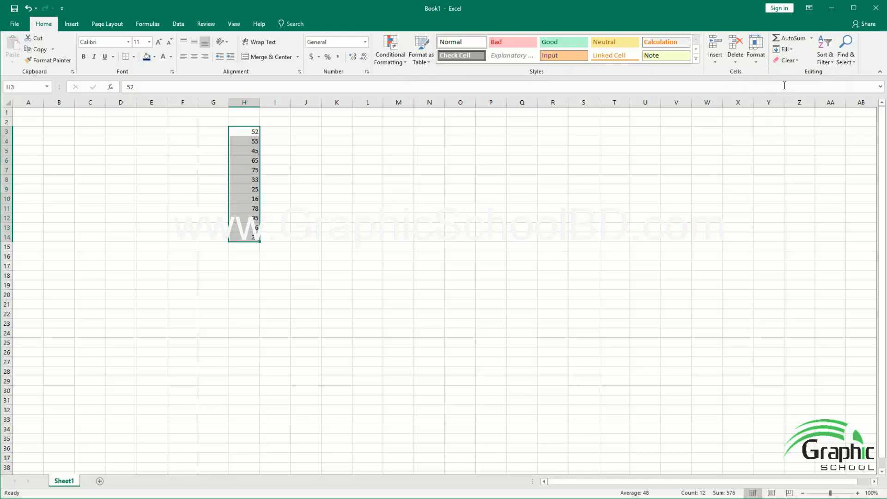
Step: Highlight the values equal to 55 in H3:H14 using Light Red Fill with Dark Red Text
left_click(400, 61)
mouse_move(402, 80)
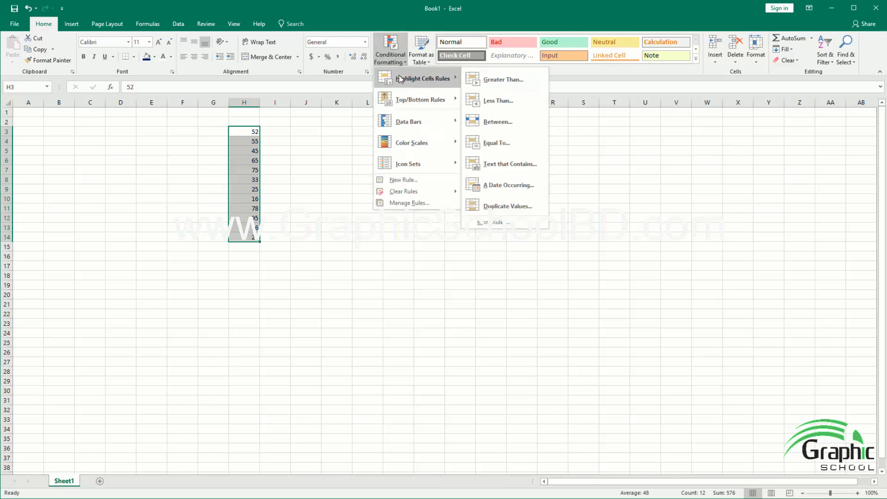
left_click(502, 148)
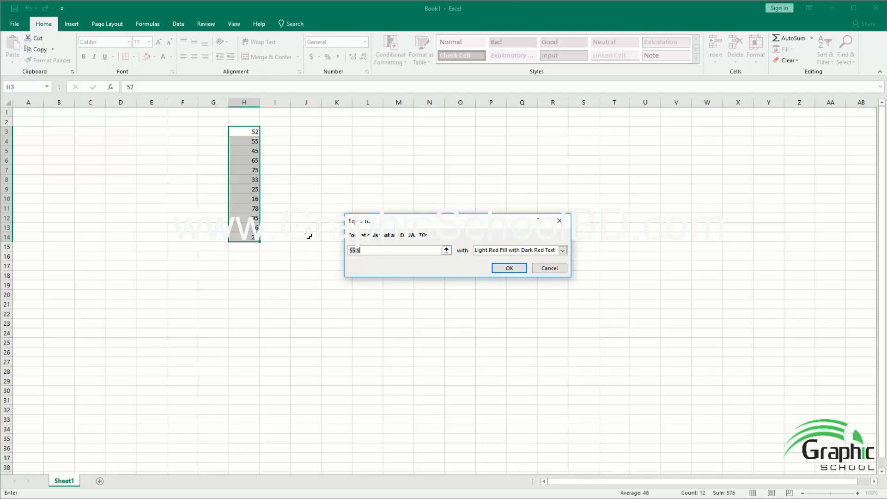
key("BackSpace")
key("BackSpace")
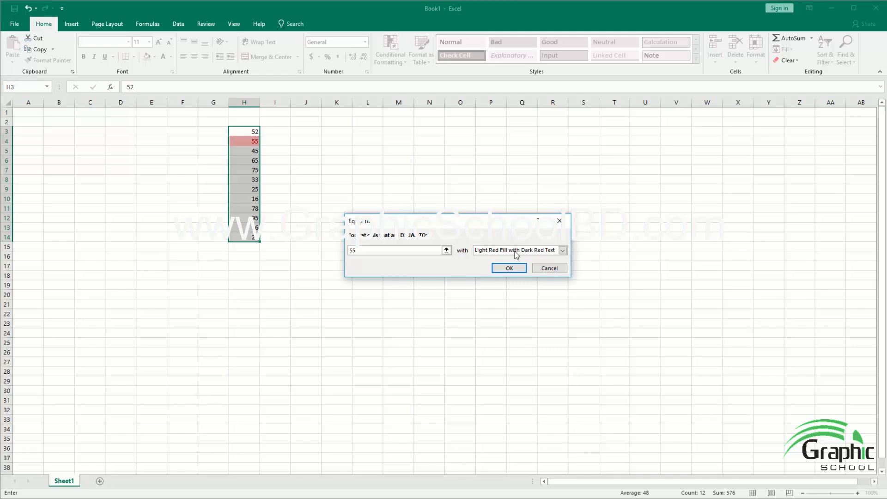
left_click(509, 268)
left_click(240, 150)
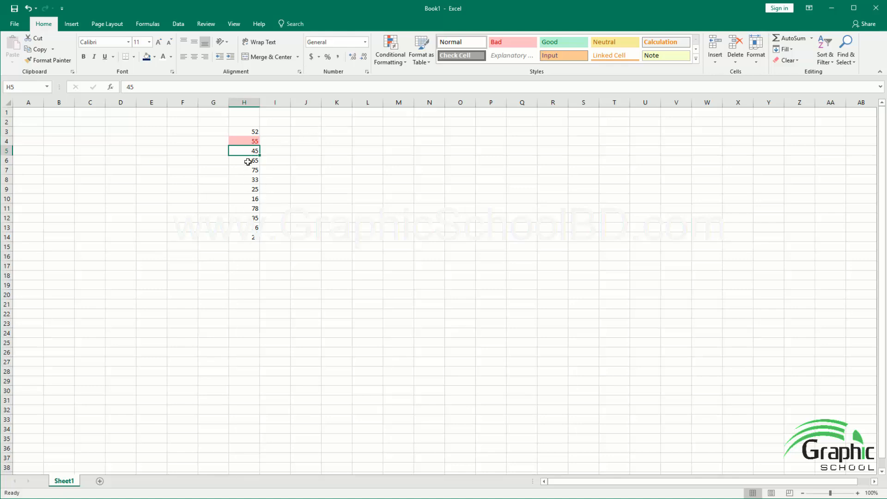
Step: Clear the formats from H3:H14 to remove the Equal To highlighting
left_click_drag(246, 129, 245, 237)
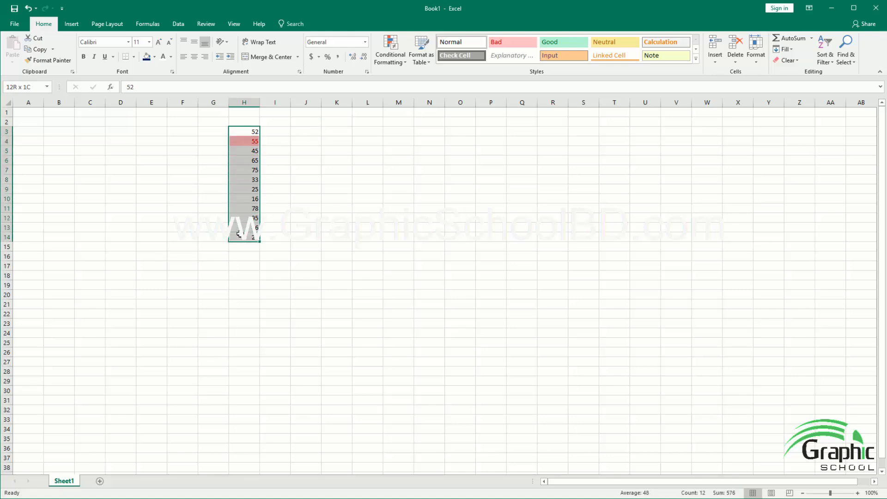
left_click(787, 61)
left_click(804, 84)
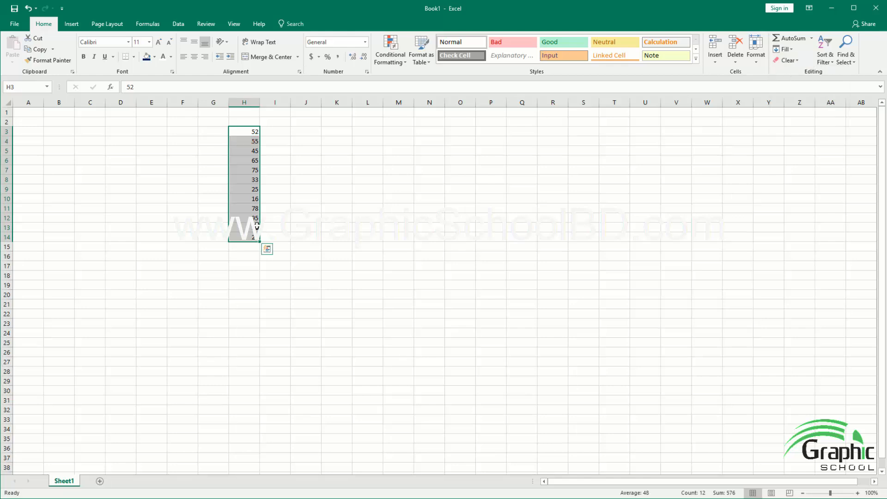
Step: Extend the number column by entering 55, 25 and 55 in cells H15, H16 and H17
left_click(237, 246)
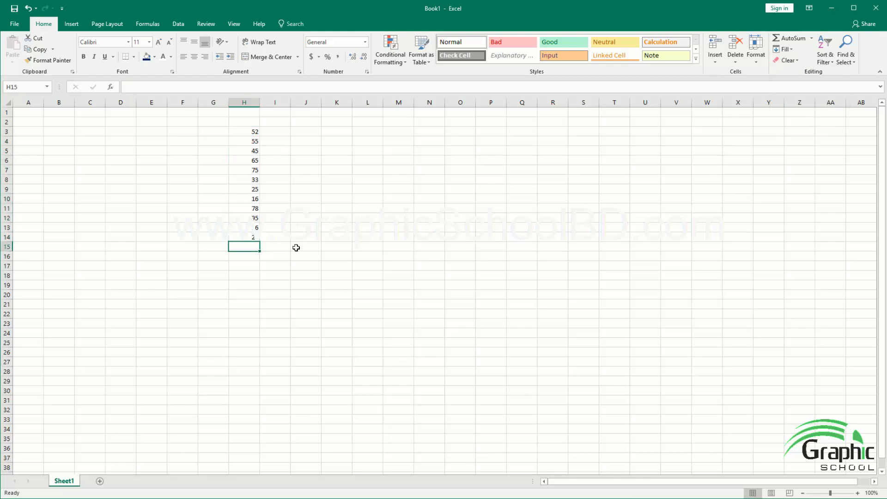
type("55")
left_click(249, 256)
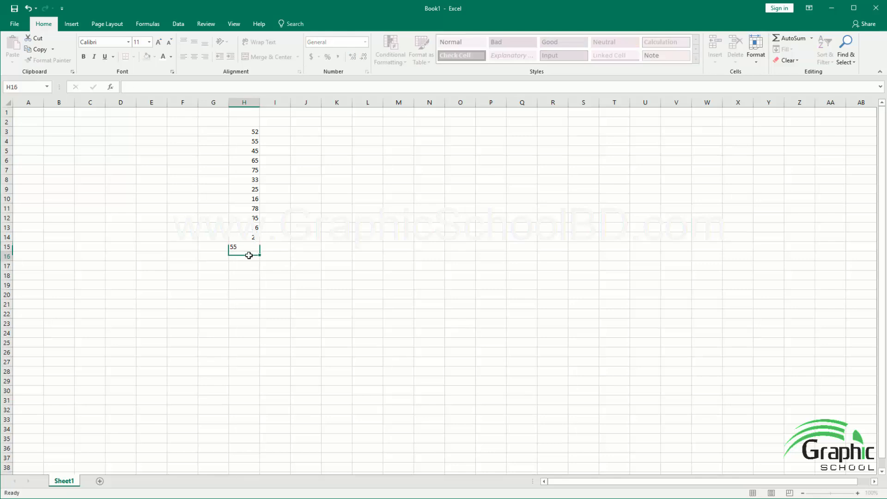
type("25")
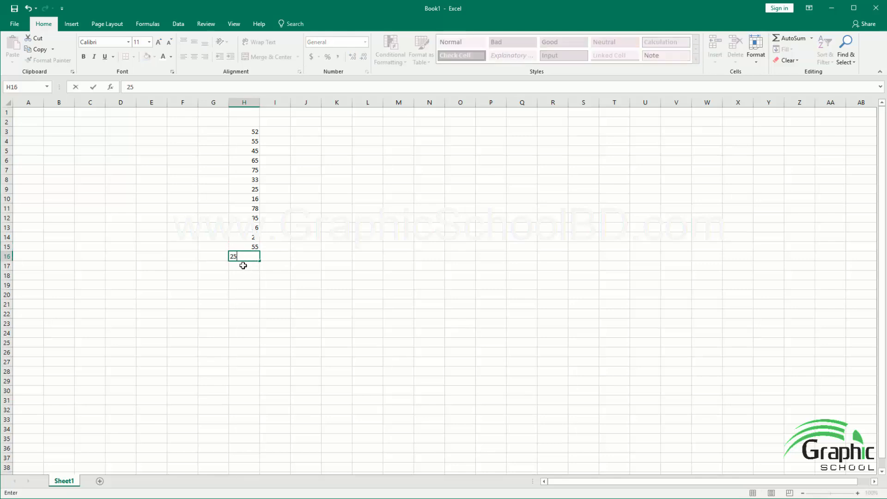
left_click(248, 266)
type("55")
left_click(300, 285)
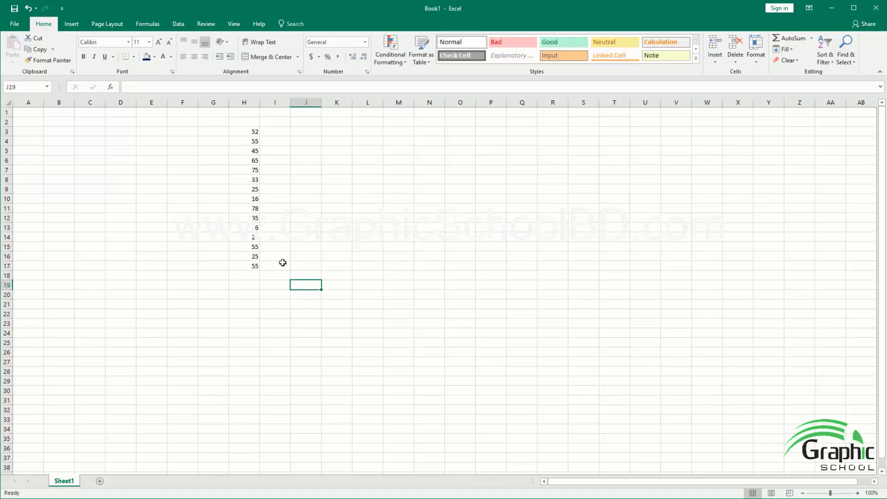
Step: Highlight the values equal to 55 in H3:H17 using Light Red Fill with Dark Red Text
left_click(257, 141)
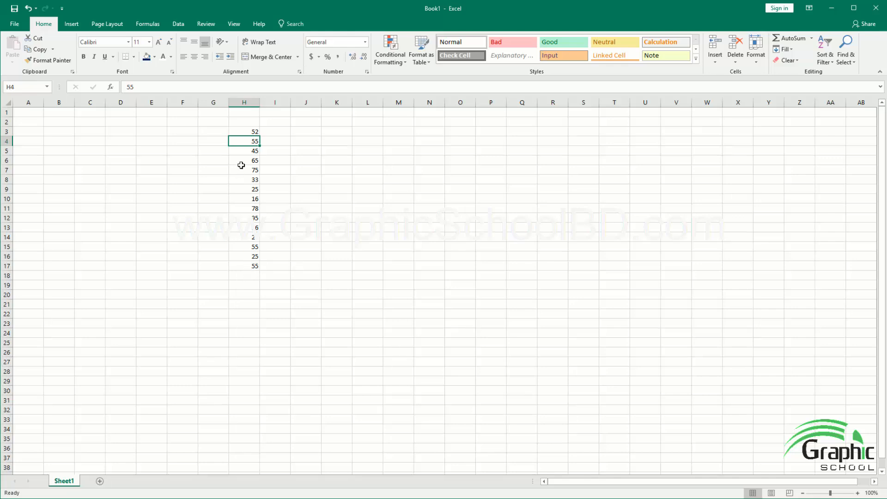
left_click(245, 131)
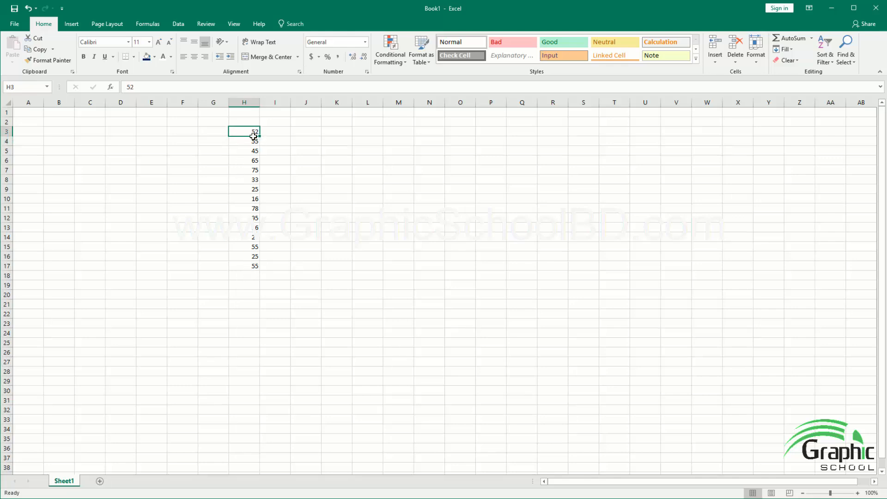
left_click_drag(253, 132, 264, 260)
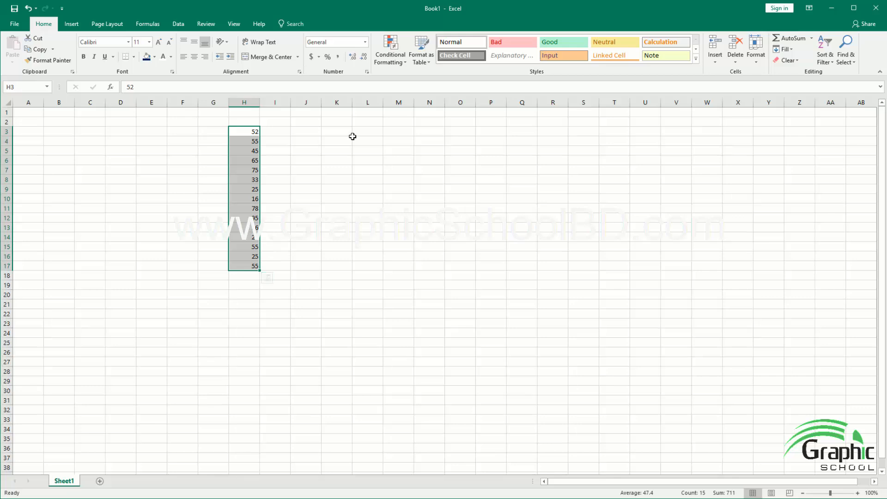
left_click(403, 64)
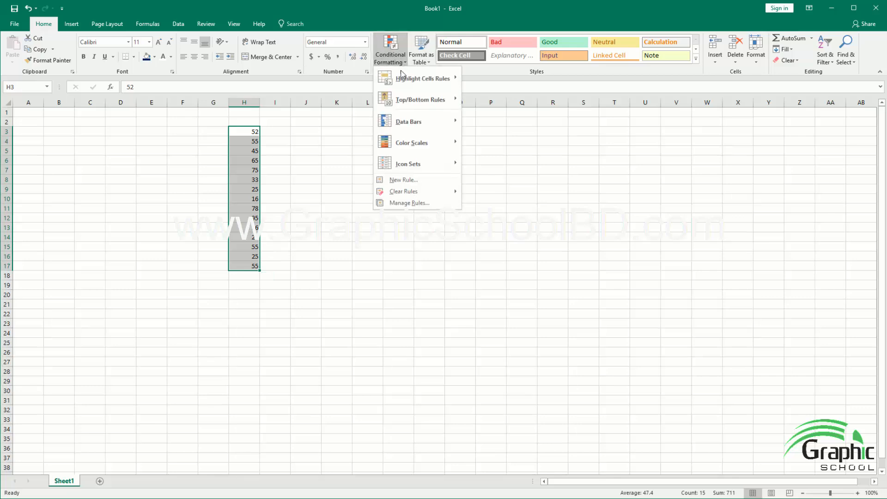
mouse_move(418, 78)
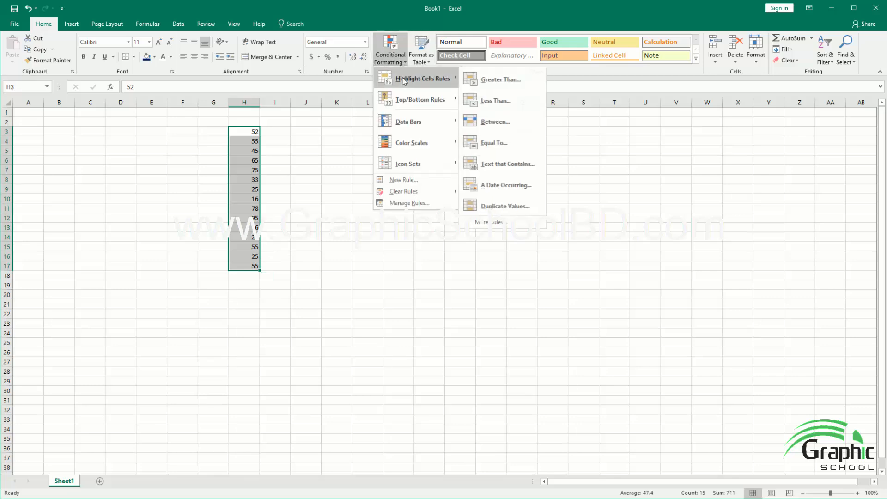
left_click(497, 144)
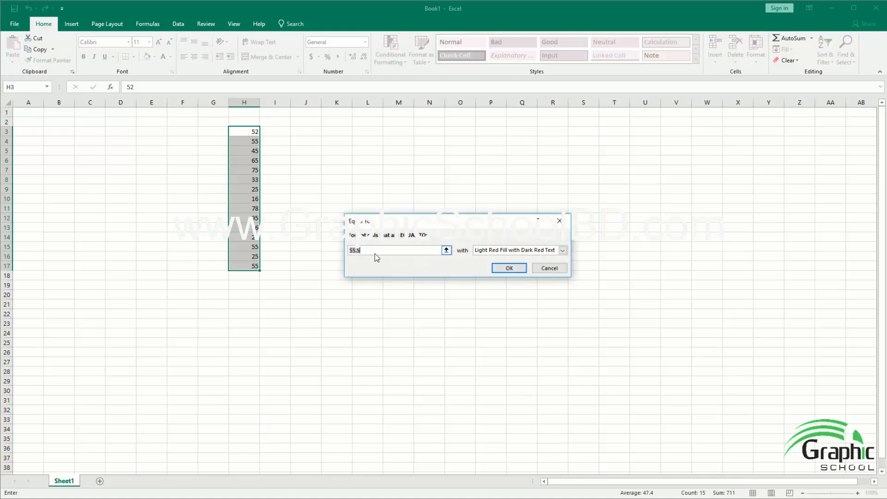
type("55")
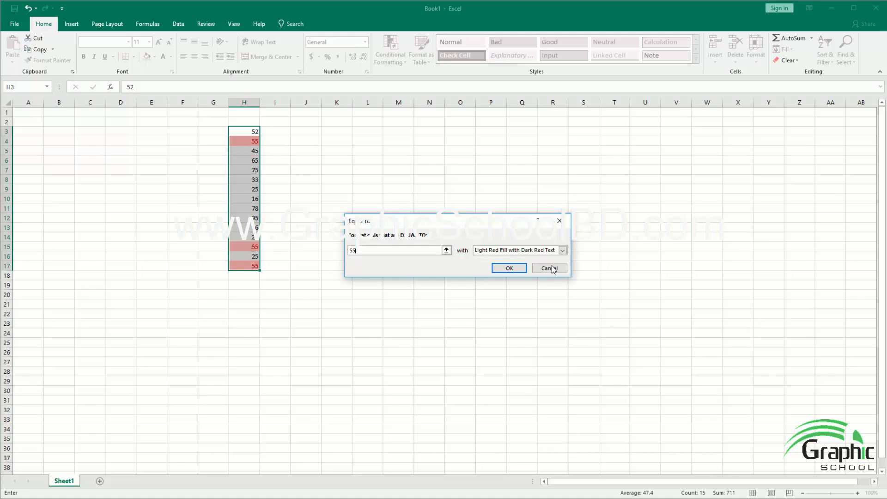
left_click(560, 252)
left_click(508, 257)
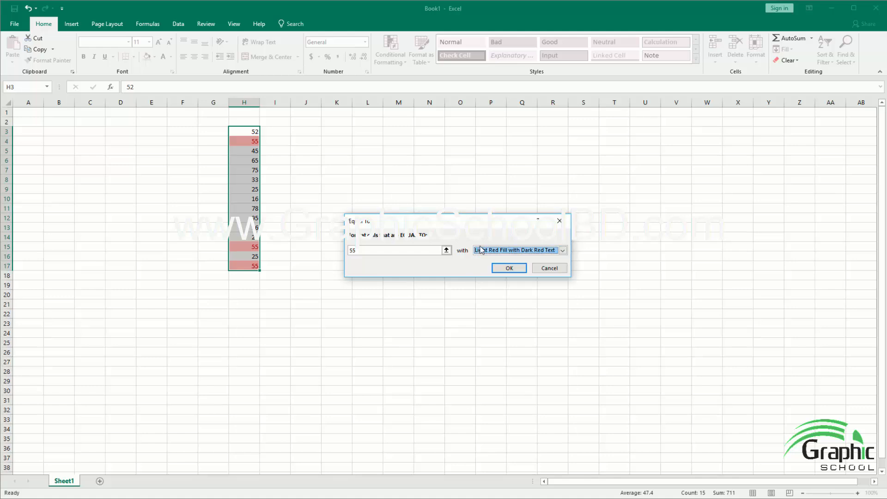
left_click(510, 269)
left_click(333, 251)
left_click_drag(242, 132, 235, 267)
left_click(249, 229)
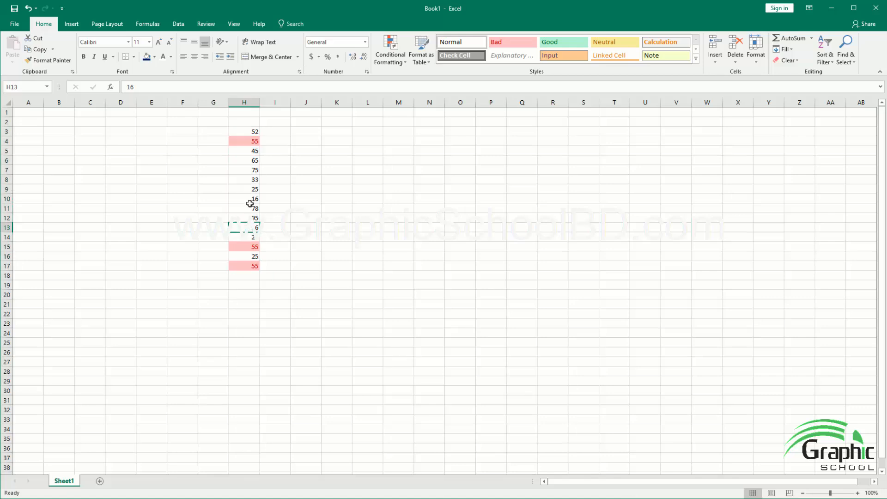
left_click_drag(249, 135, 243, 276)
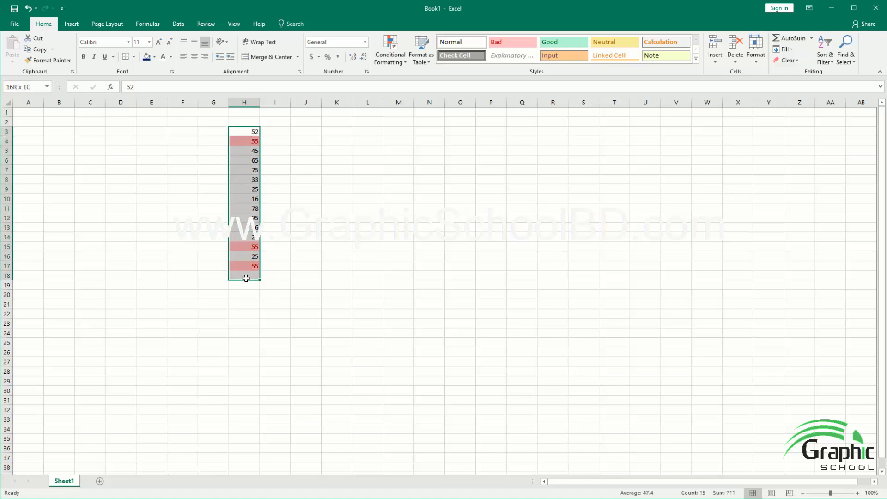
left_click(248, 252)
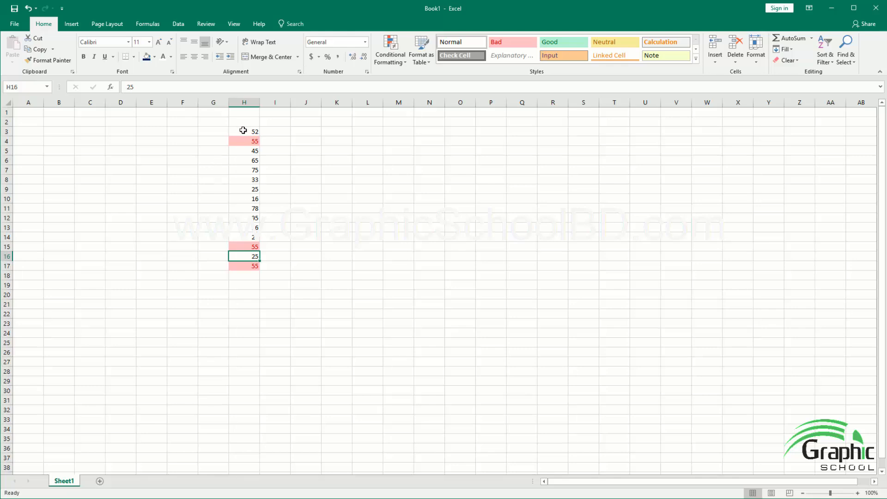
left_click_drag(241, 132, 241, 266)
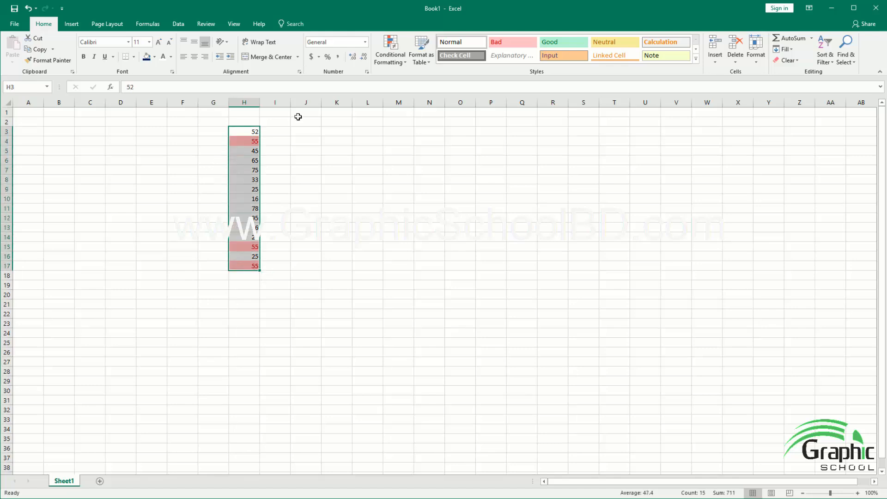
left_click(390, 54)
mouse_move(423, 79)
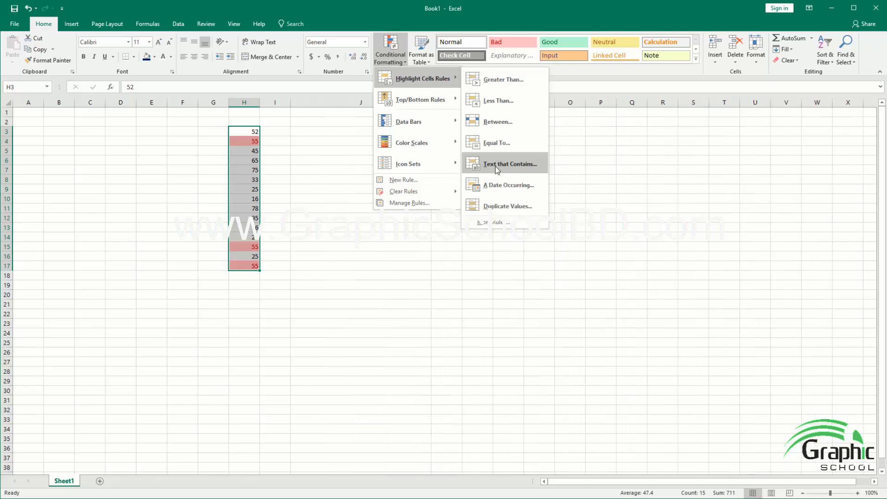
left_click(319, 137)
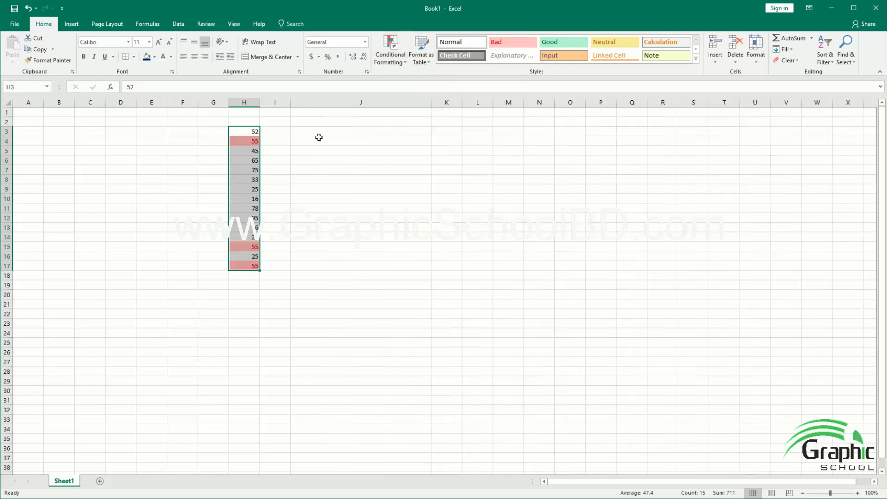
Step: Fill column J with sample text: GraphicSchool in J3:J8, Brown Fox in J9:J12 and I am a student in J13:J16
left_click(313, 133)
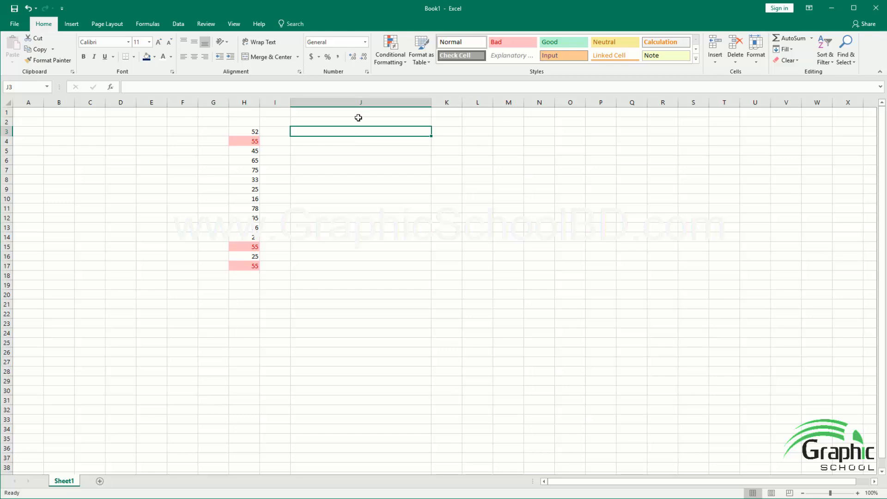
type("Graphi")
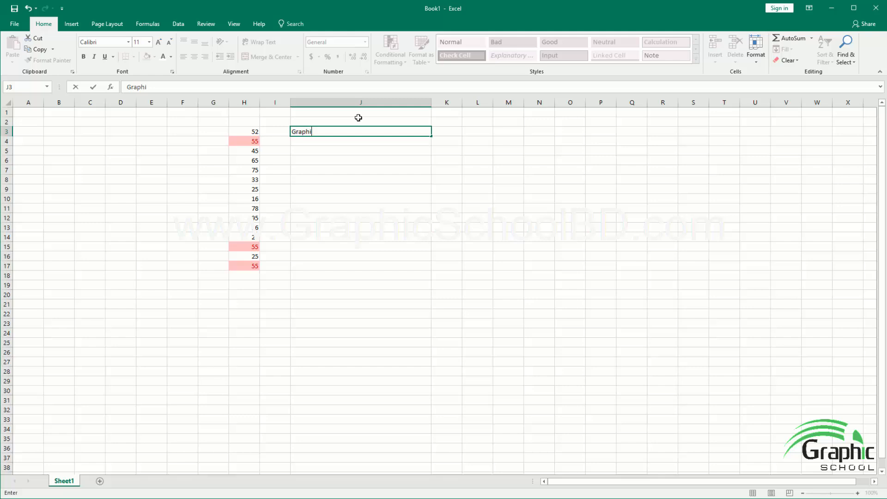
left_click_drag(432, 242, 449, 252)
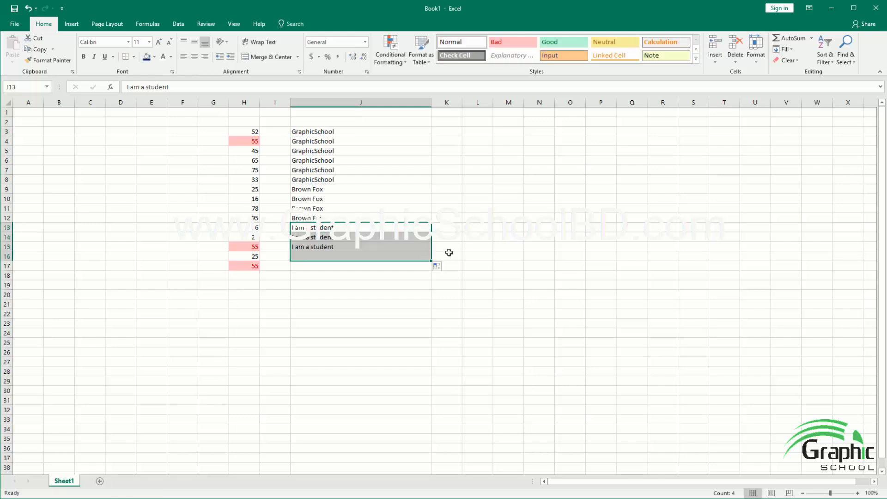
left_click(471, 246)
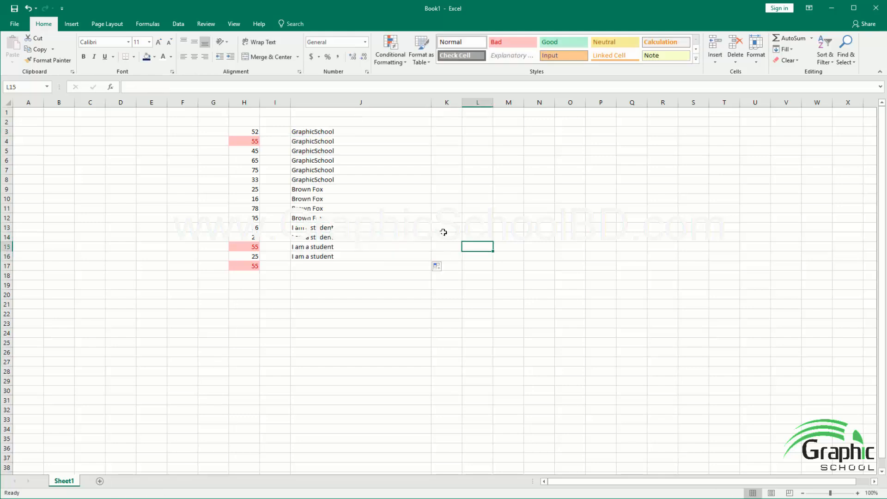
Step: Highlight the cells in J3:J16 that contain the text "brown fox" using Light Red Fill with Dark Red Text
left_click_drag(336, 125, 340, 255)
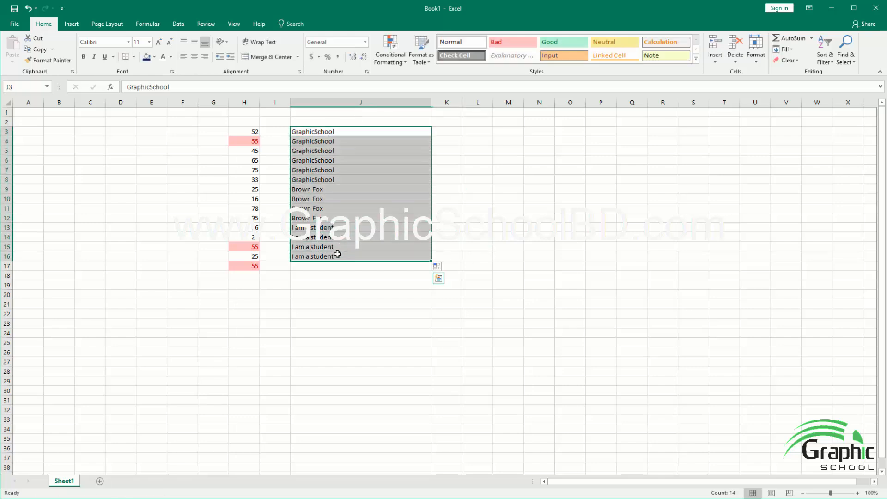
left_click(406, 62)
mouse_move(423, 78)
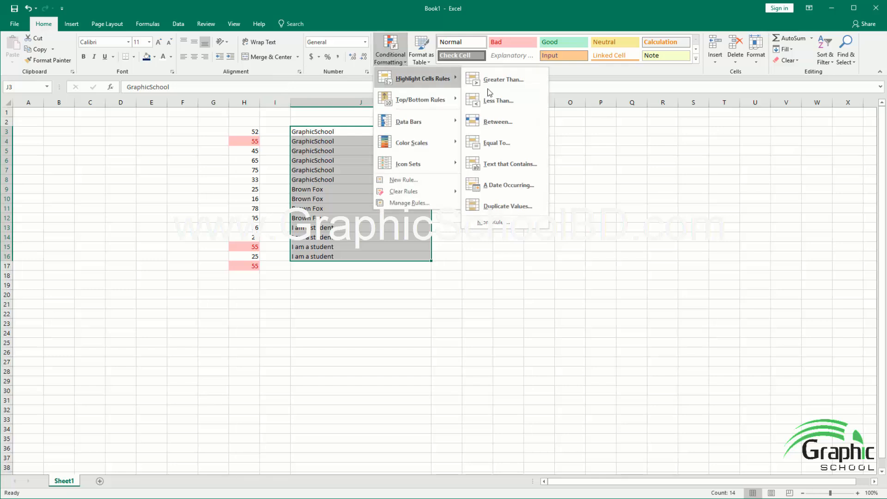
left_click(502, 165)
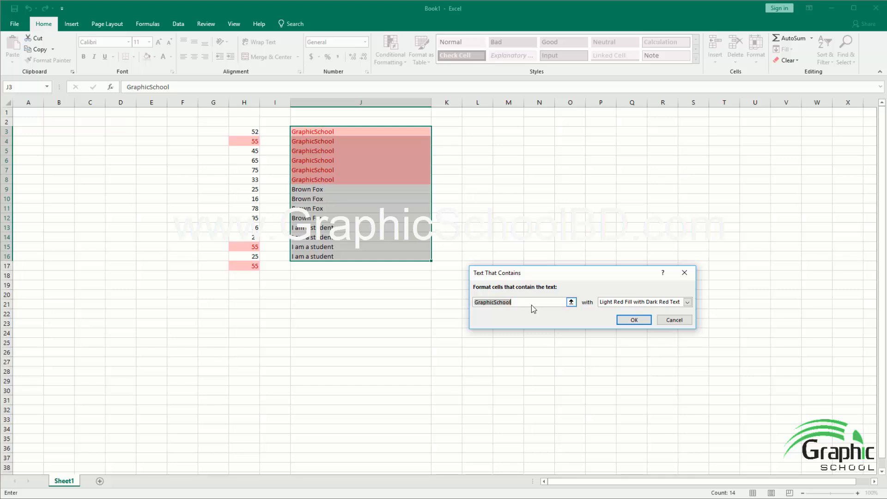
left_click(564, 305)
type("brown fox")
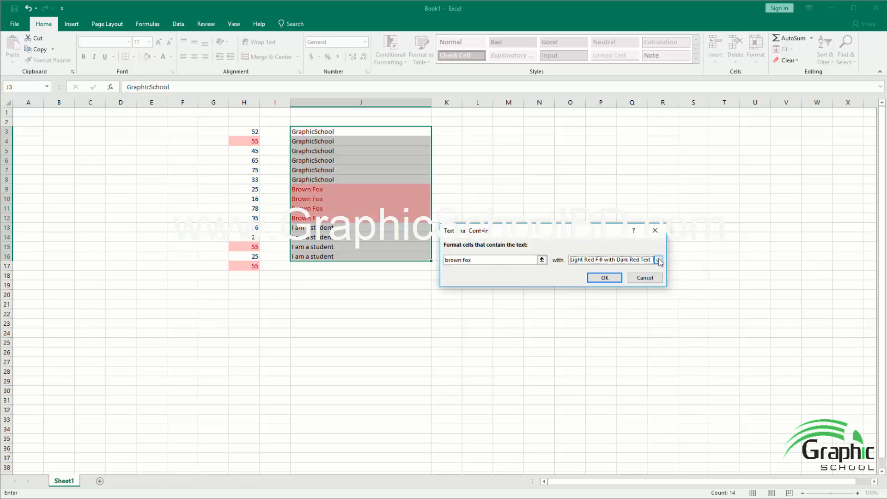
left_click(658, 259)
left_click(597, 306)
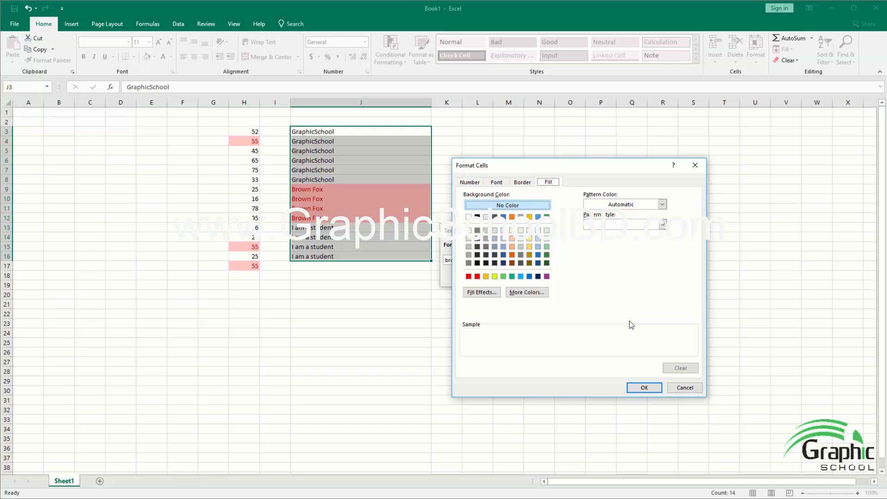
left_click(675, 389)
left_click(607, 277)
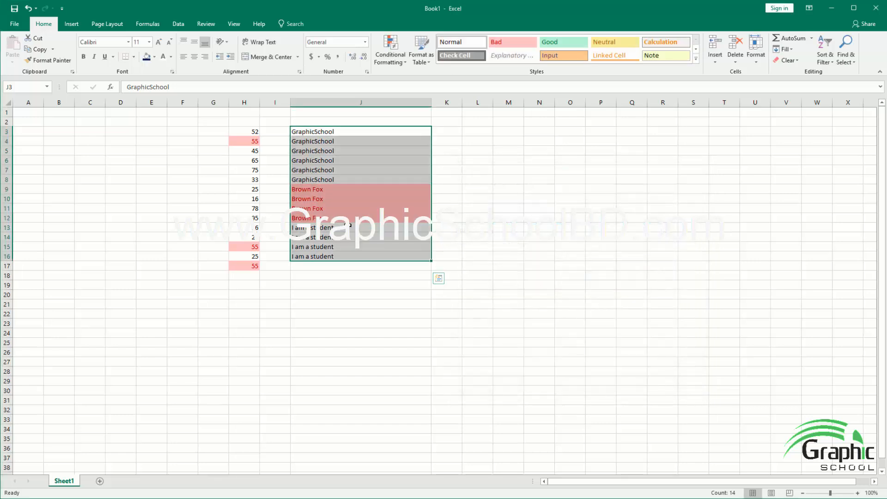
left_click(348, 163)
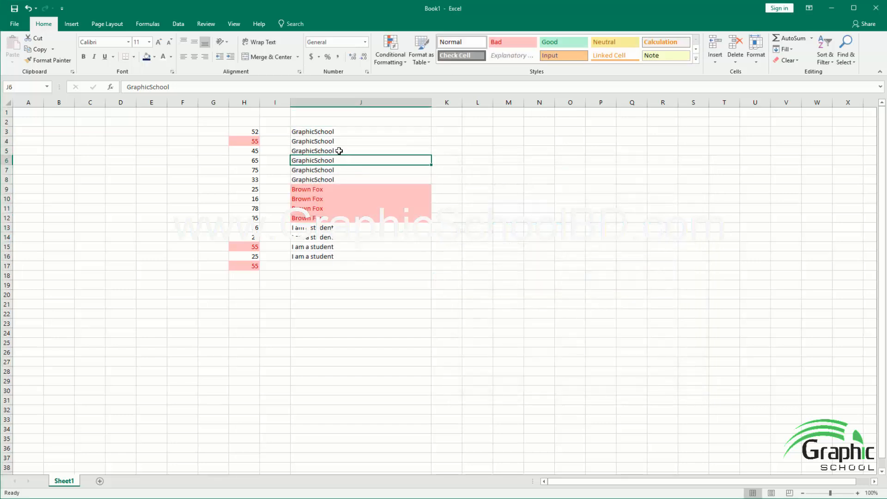
Step: View the A Date Occurring highlight rule options for J3:J16 and close them without applying a rule
left_click_drag(336, 132, 350, 256)
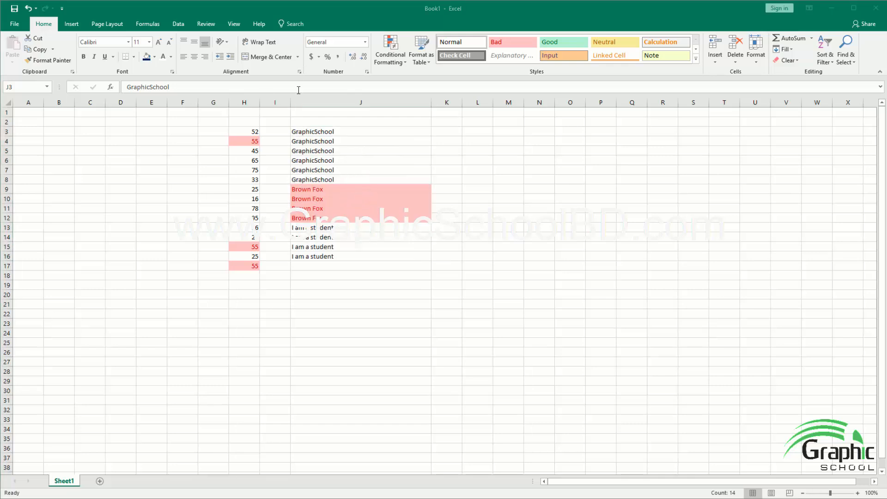
left_click(301, 206)
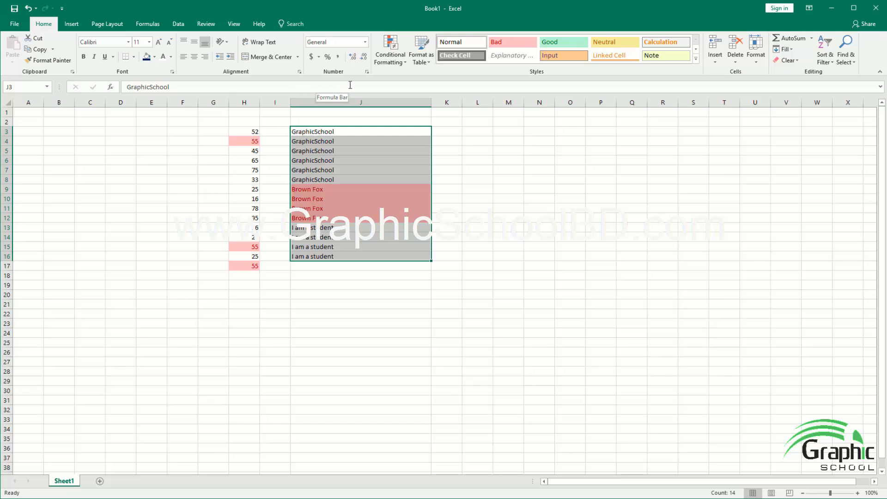
left_click(392, 64)
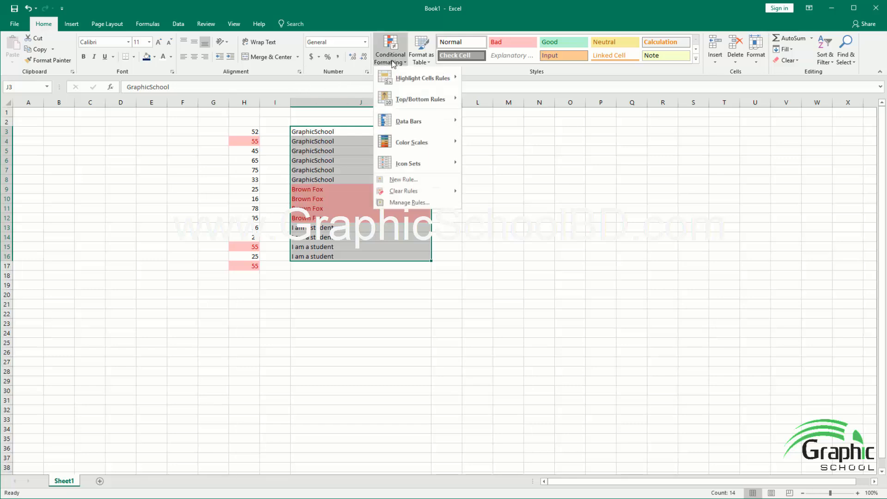
mouse_move(423, 78)
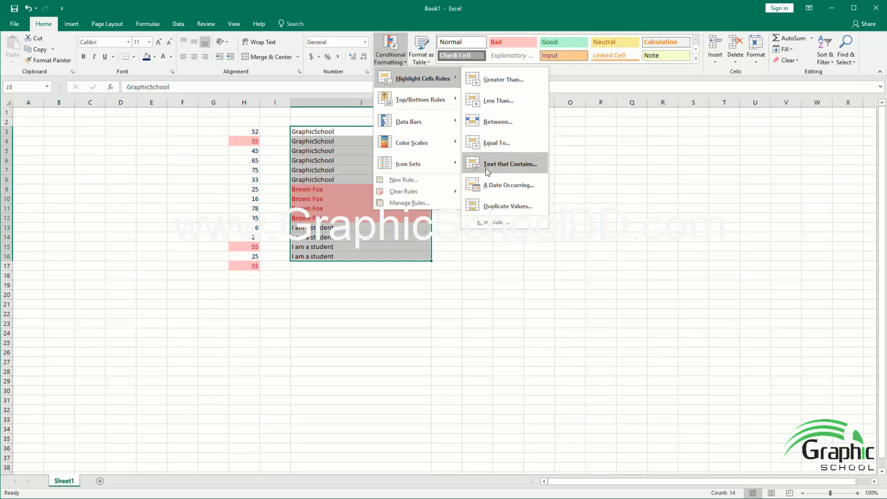
left_click(448, 241)
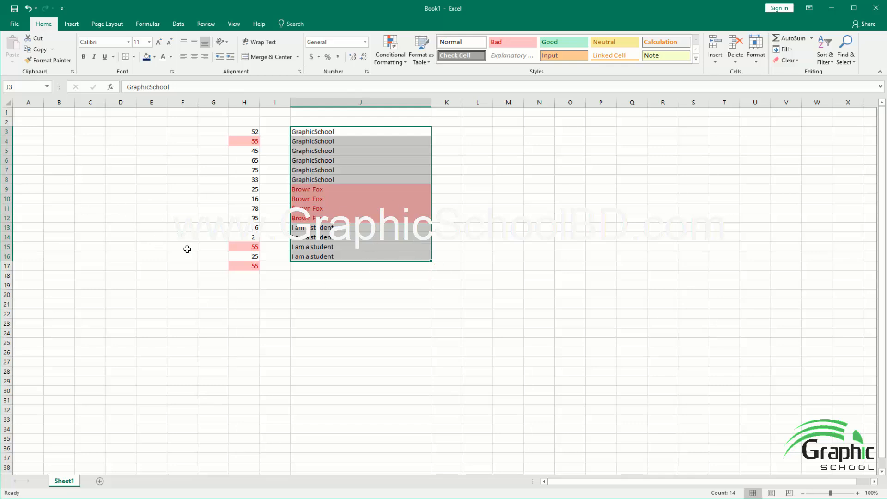
left_click(398, 61)
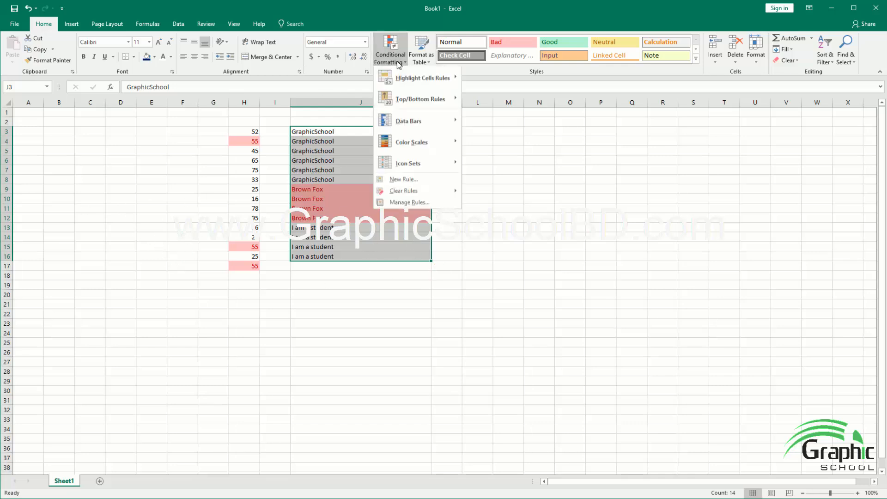
mouse_move(416, 79)
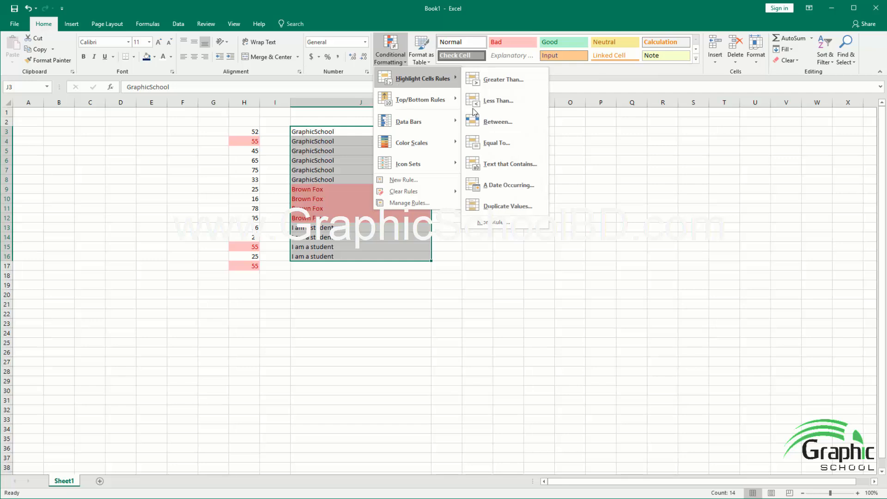
left_click(494, 189)
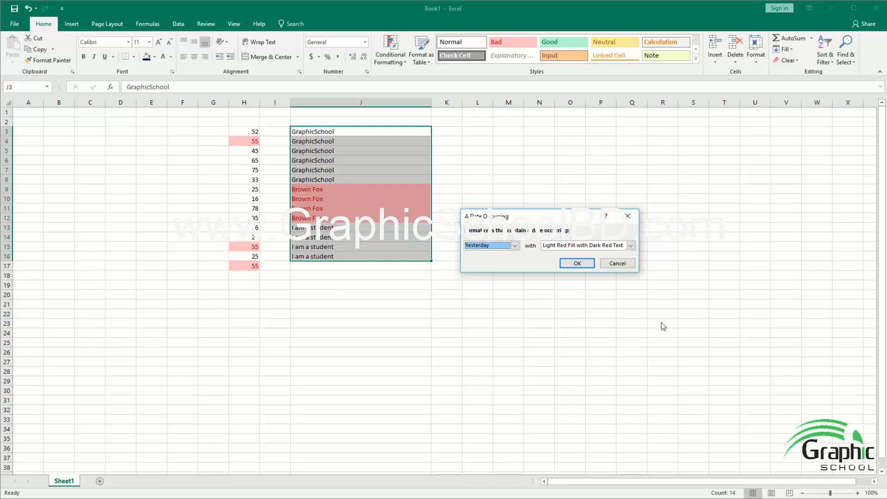
left_click(618, 264)
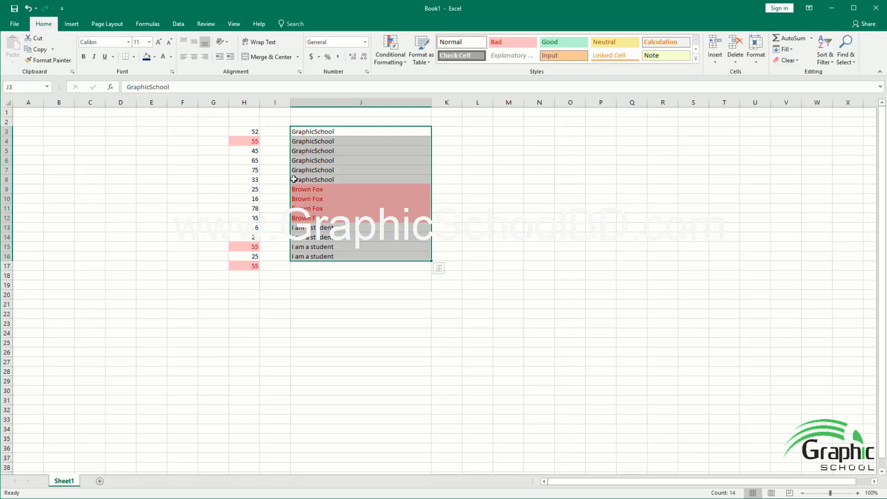
left_click(393, 65)
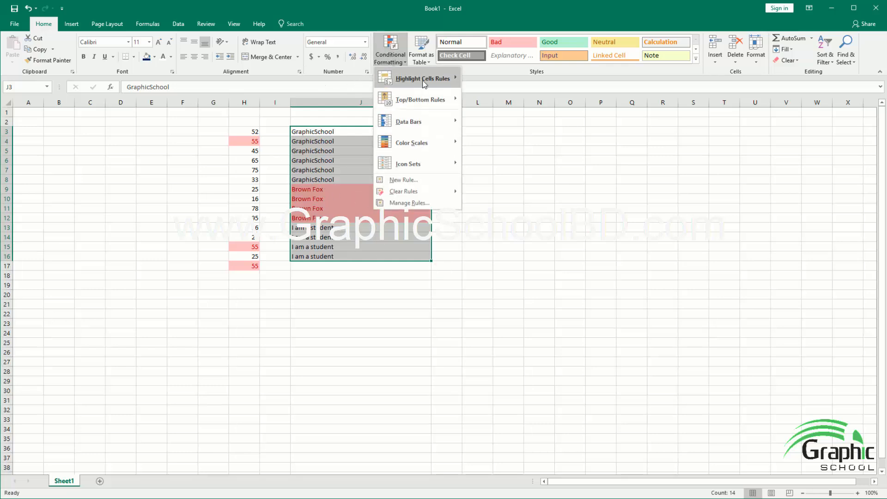
mouse_move(448, 86)
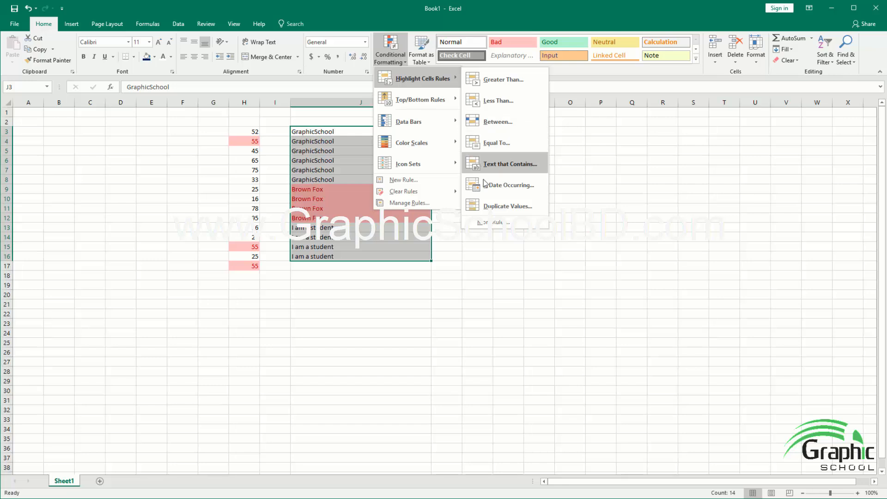
key("Escape")
key("Escape")
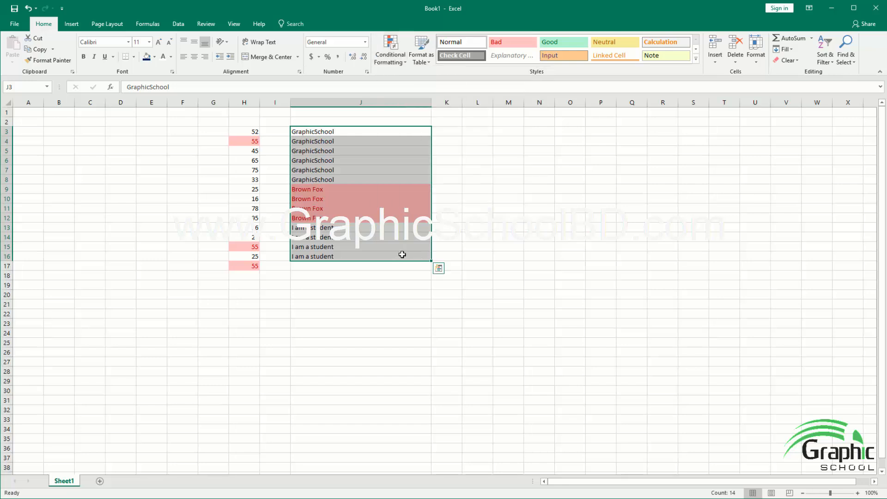
left_click(451, 245)
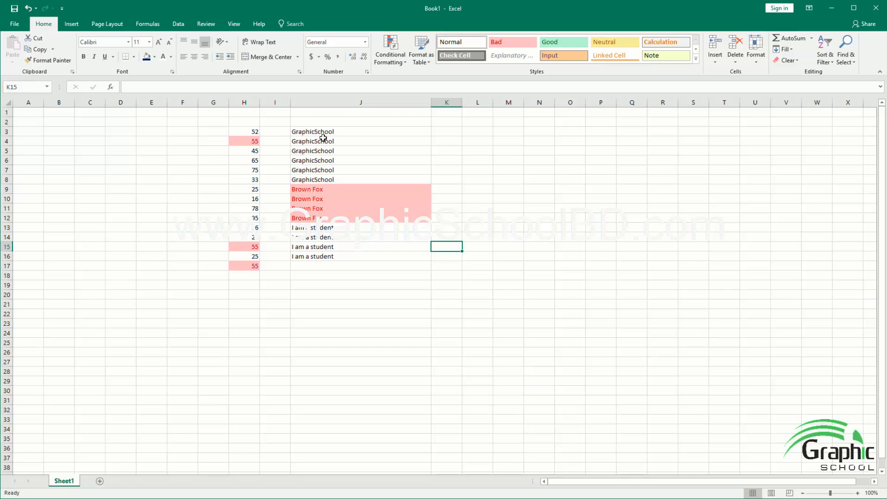
Step: Fill K5:K11 with GraphicSchool and K12:K16 with Brown Fox, and enter Dhaka in L5, Comilla in L6 and Sylhet in L7:L11
left_click(453, 151)
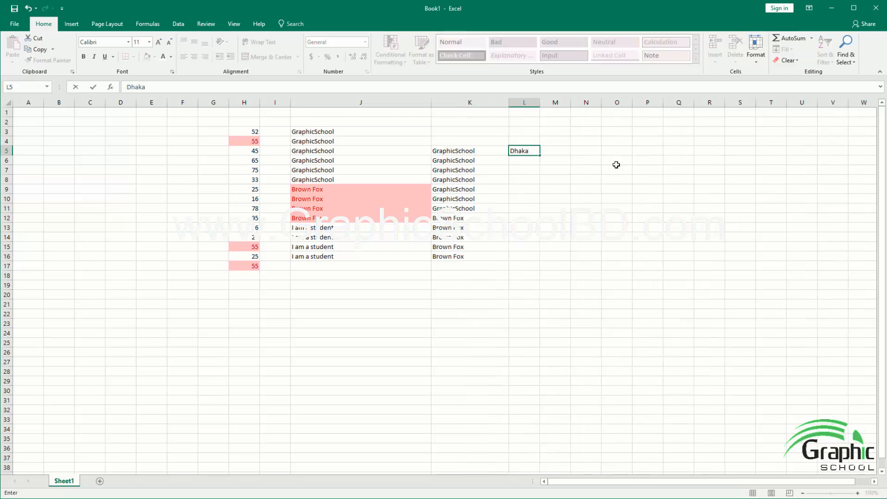
key("Return")
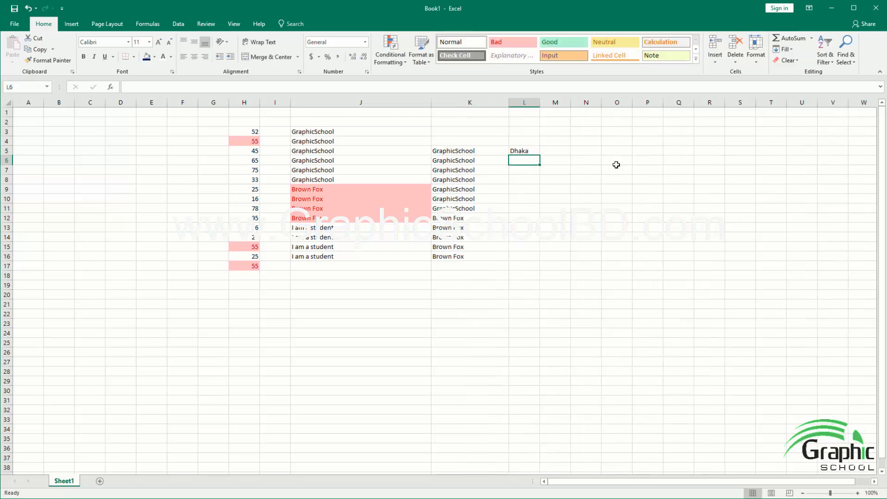
type("Comilla")
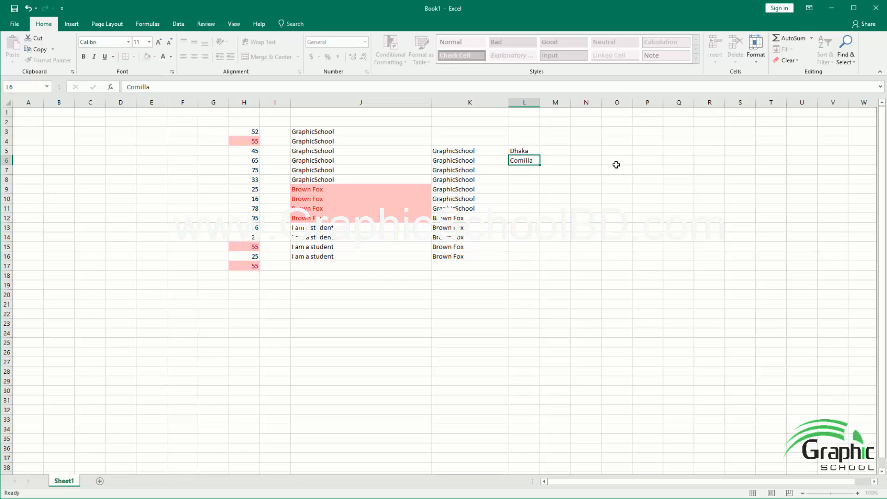
key("Return")
type("S")
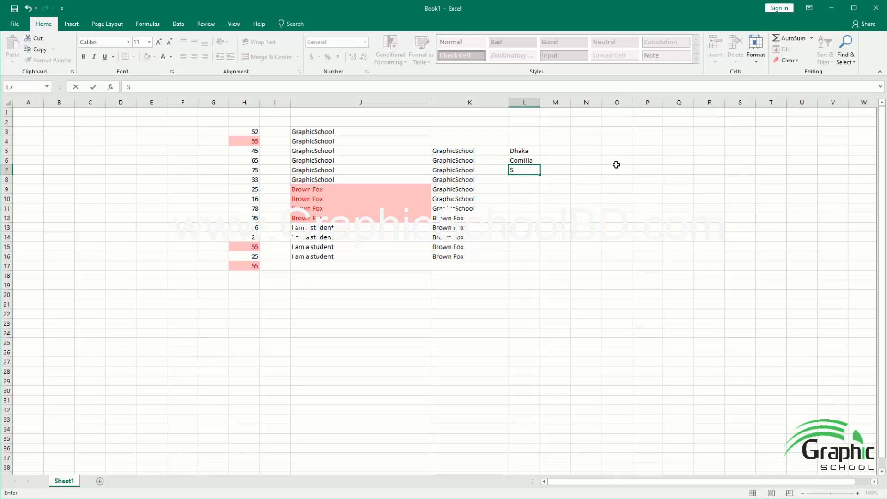
type("ylhet")
left_click_drag(540, 175, 537, 214)
left_click(527, 246)
Step: Highlight the duplicate values in L5:L11 using Light Red Fill with Dark Red Text, after previewing the Unique option
left_click_drag(522, 151, 522, 207)
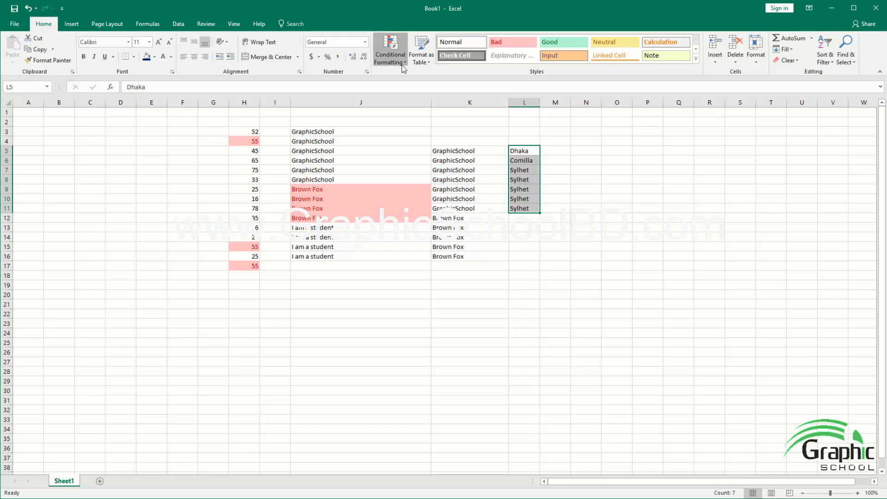
left_click(390, 55)
mouse_move(416, 83)
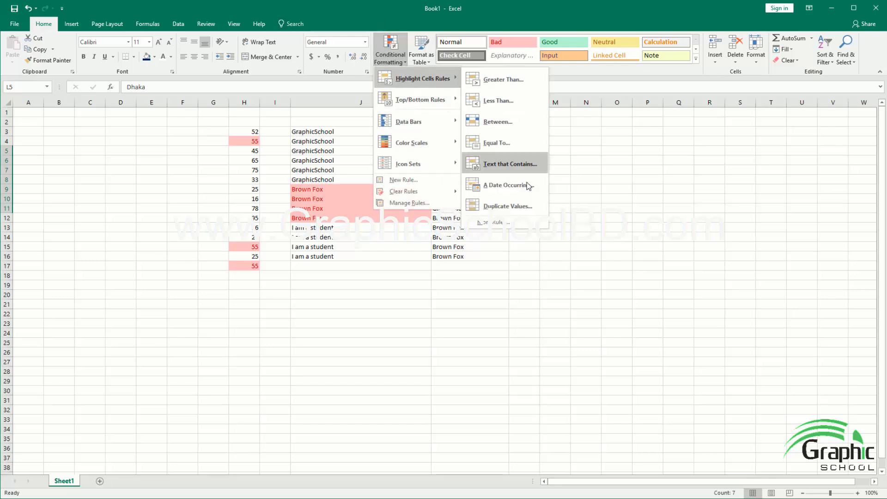
left_click(512, 204)
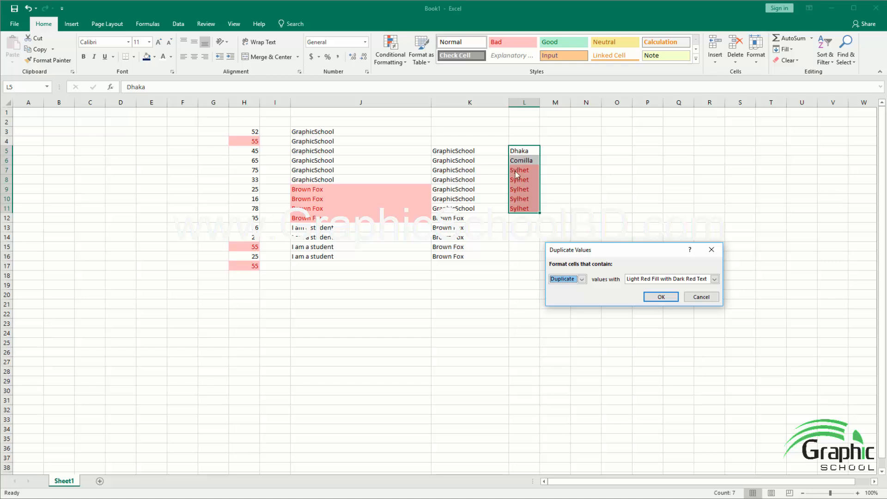
left_click(579, 282)
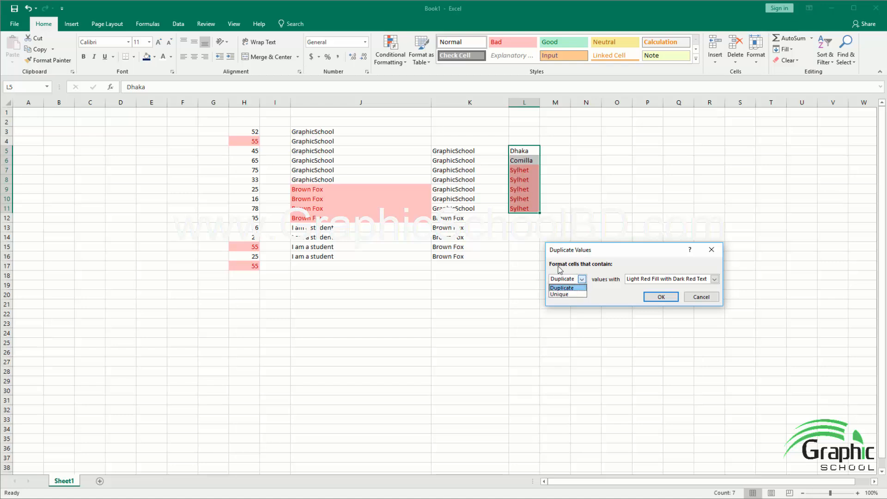
left_click(559, 295)
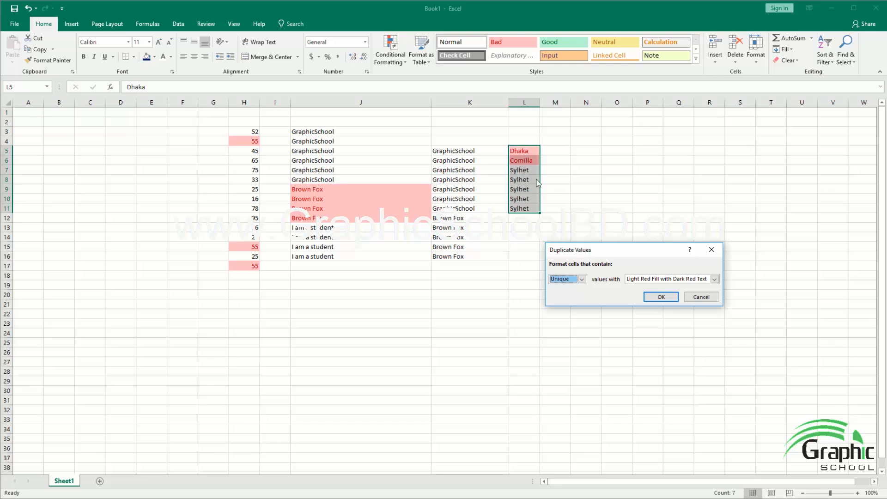
left_click(575, 284)
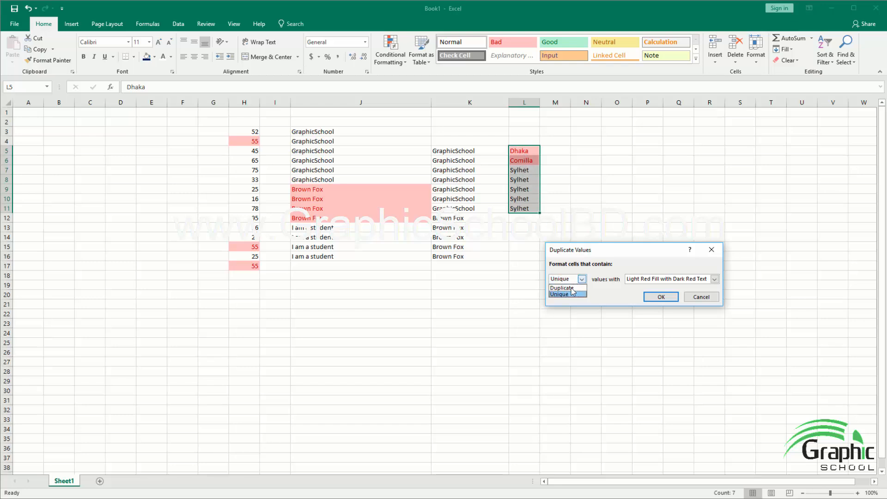
left_click(572, 287)
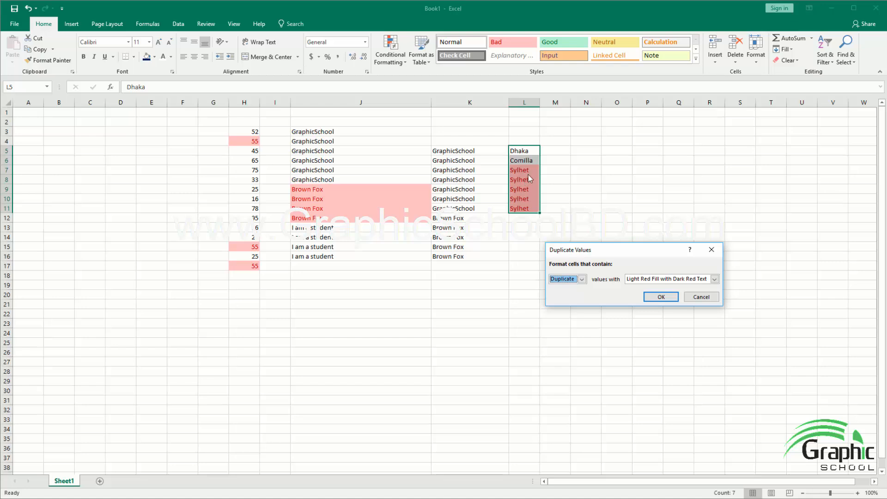
left_click(662, 296)
left_click(562, 256)
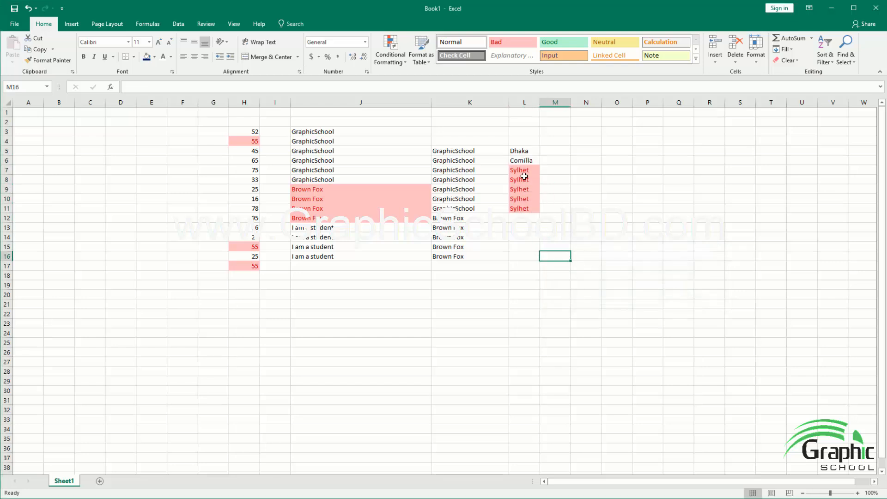
left_click_drag(522, 170, 523, 210)
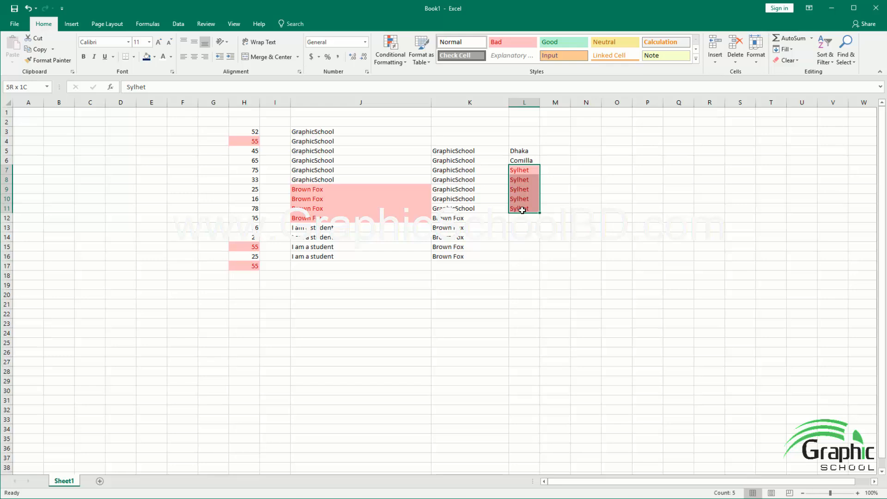
left_click(531, 171)
left_click_drag(532, 171, 532, 211)
left_click(498, 236)
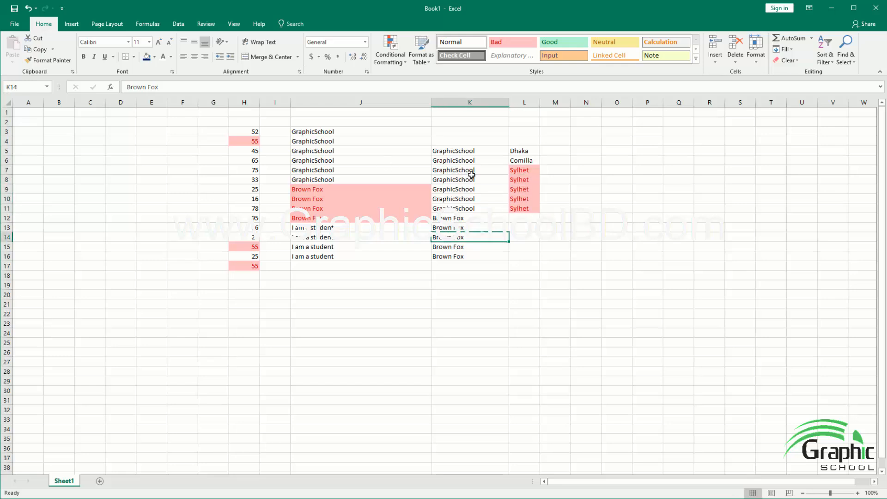